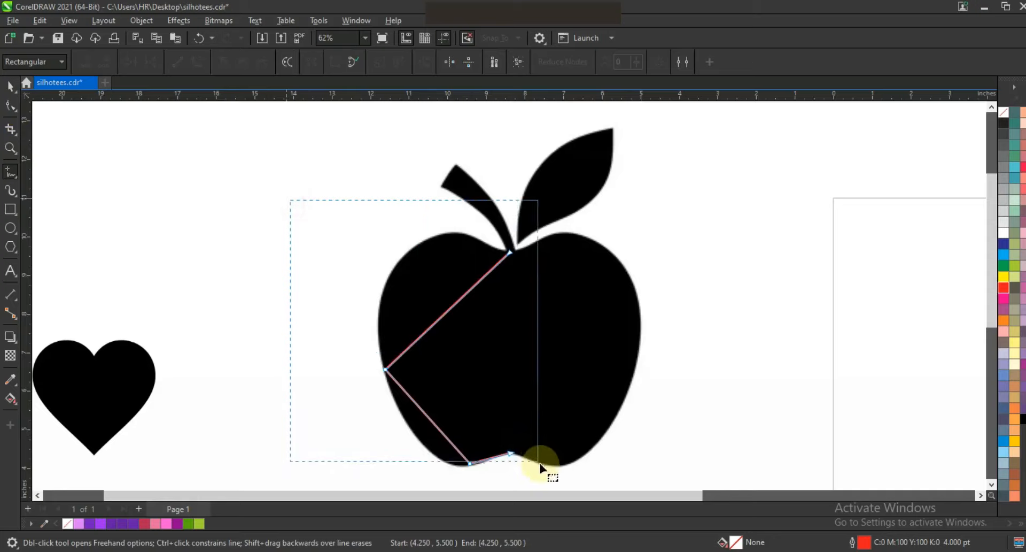
Convert the apple trace's nodes to curves and bend its upper-left segment along the silhouette's edge.
click(197, 62)
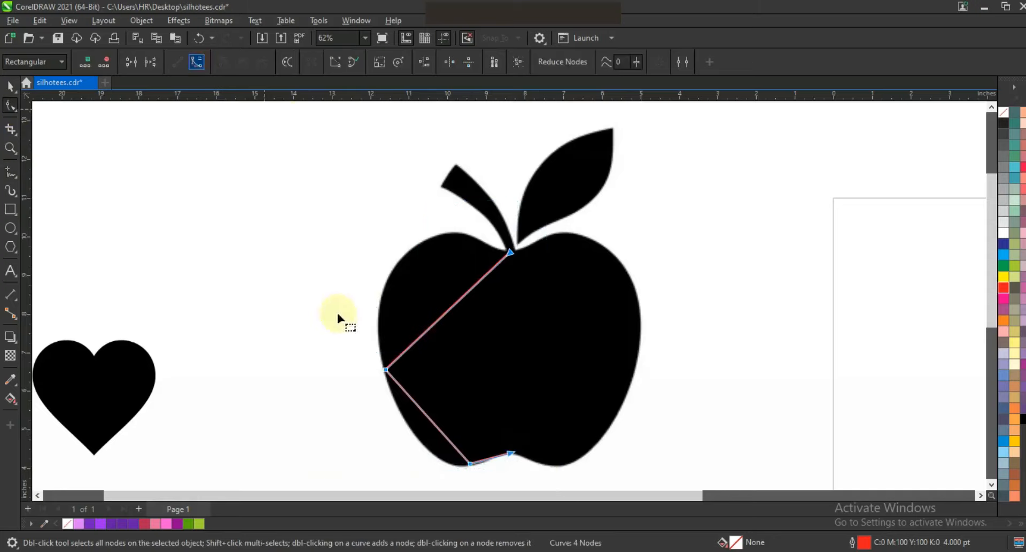
drag(425, 331, 445, 234)
drag(372, 277, 430, 199)
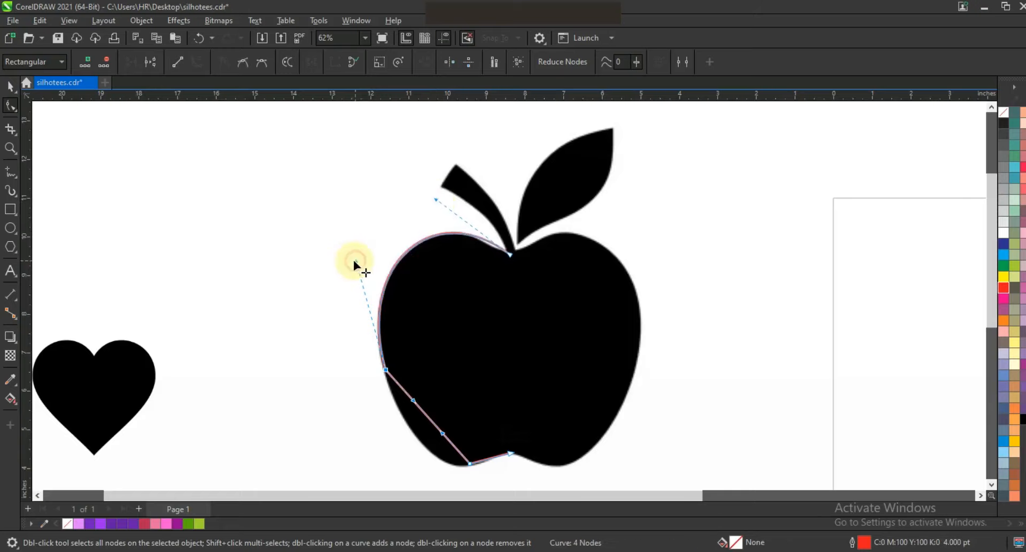
Bend the trace's lower-left segment along the apple silhouette and fine-tune the handles of the left-side node.
click(10, 147)
key(F3)
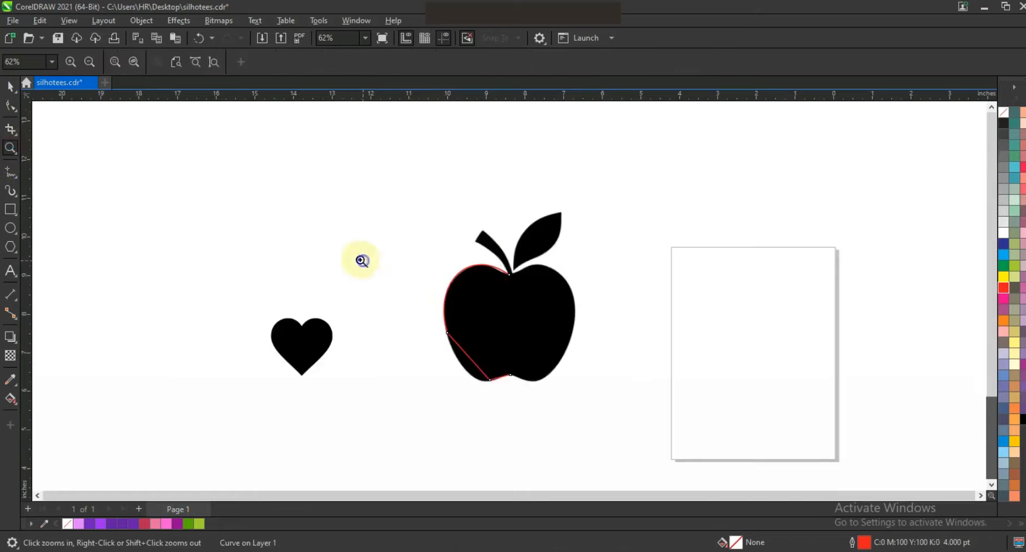
click(405, 330)
click(10, 105)
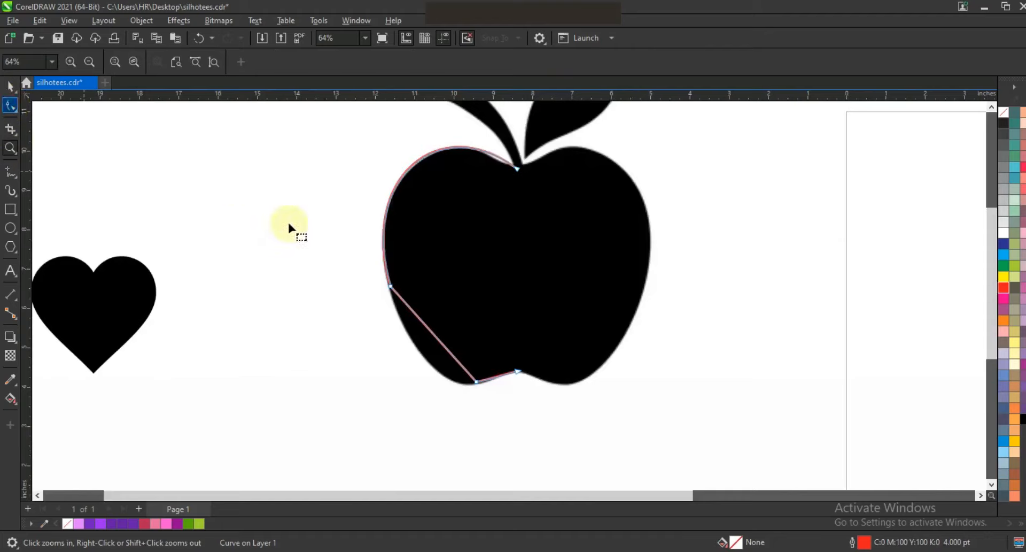
drag(418, 321, 408, 342)
click(390, 287)
drag(357, 177, 360, 177)
drag(406, 341, 408, 341)
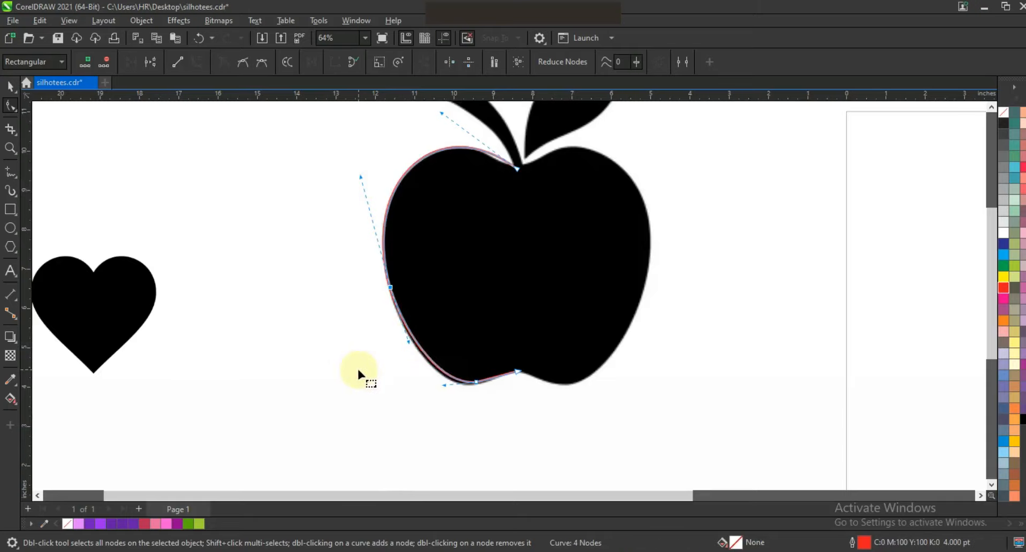
Curve the short bottom segment of the trace to follow the dip at the apple's base.
click(24, 152)
drag(622, 434, 350, 274)
key(F10)
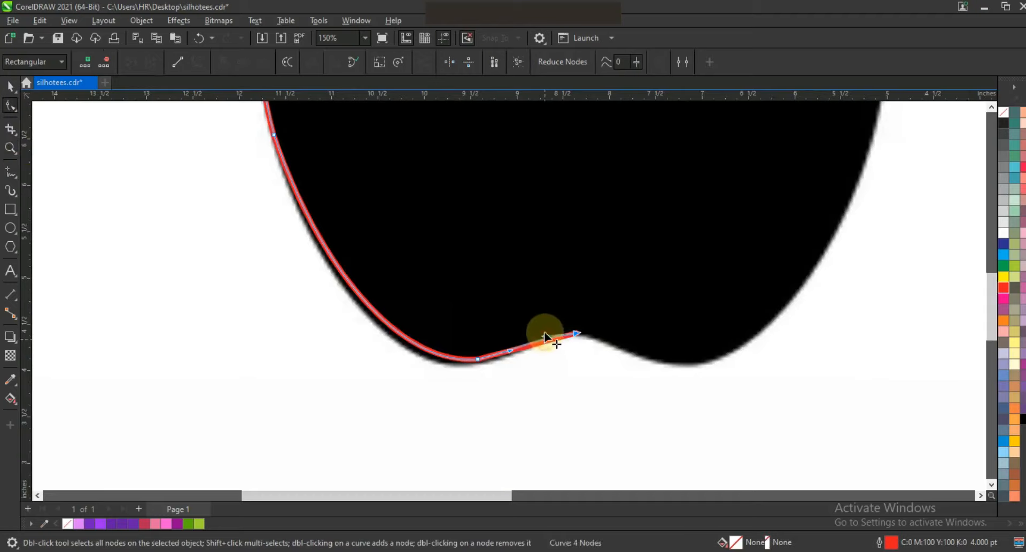
drag(511, 354, 511, 358)
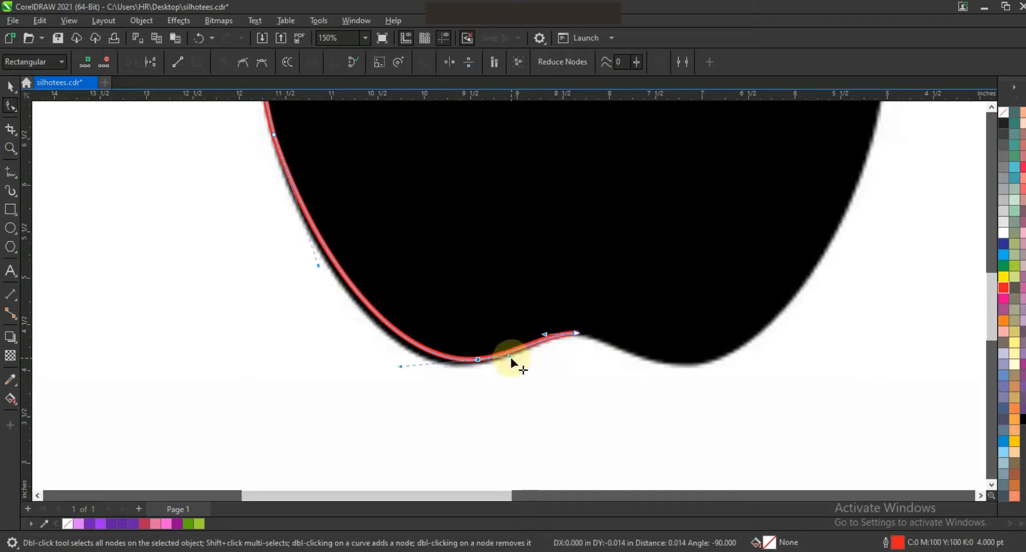
Mirror a copy of the half-apple outline onto the right half and combine both halves into one curve.
key(shift+F2)
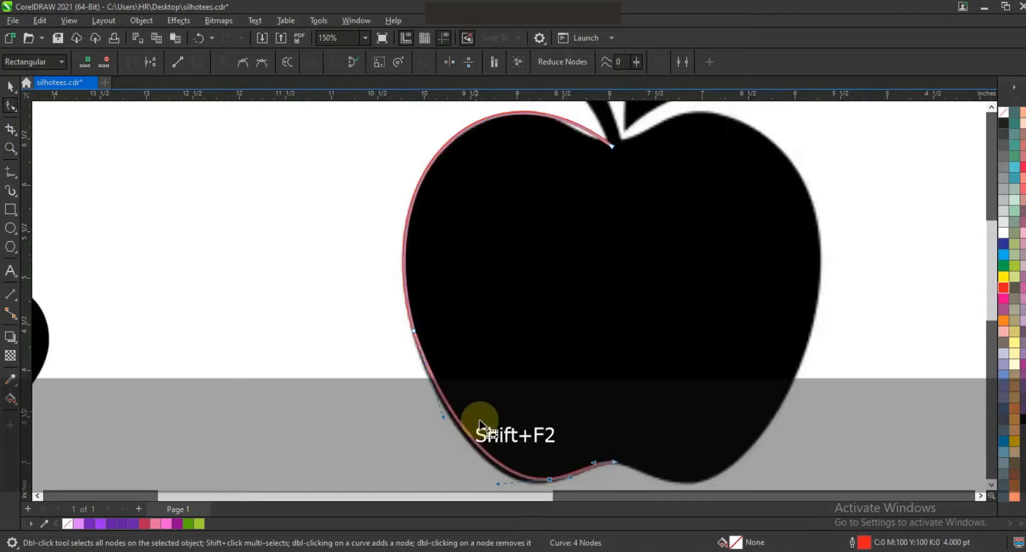
click(9, 89)
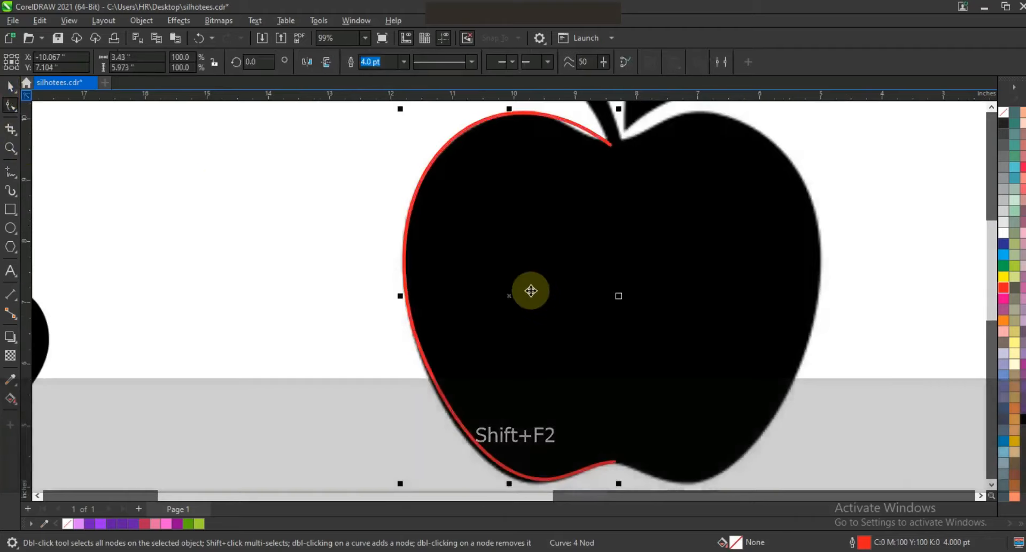
drag(401, 297, 634, 318)
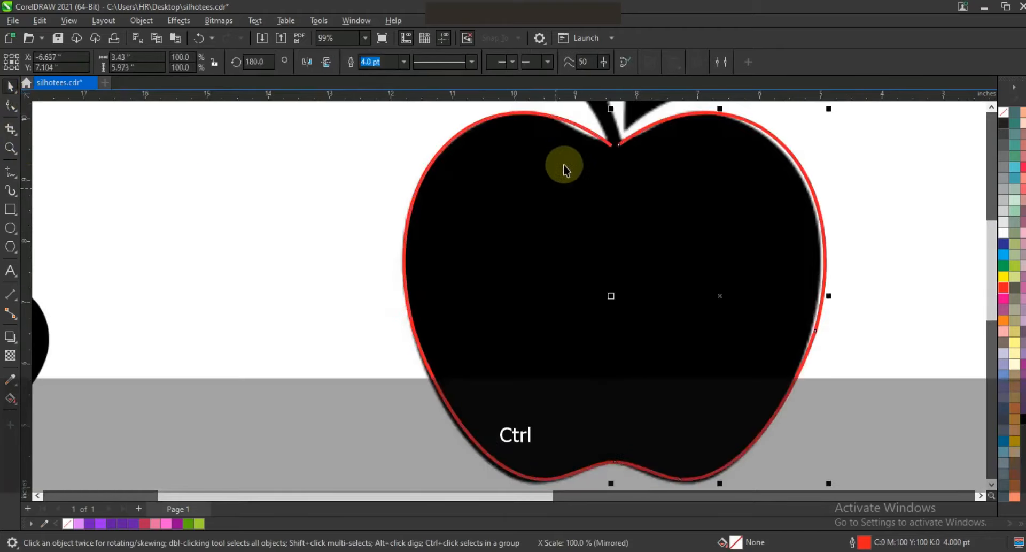
shift+click(566, 119)
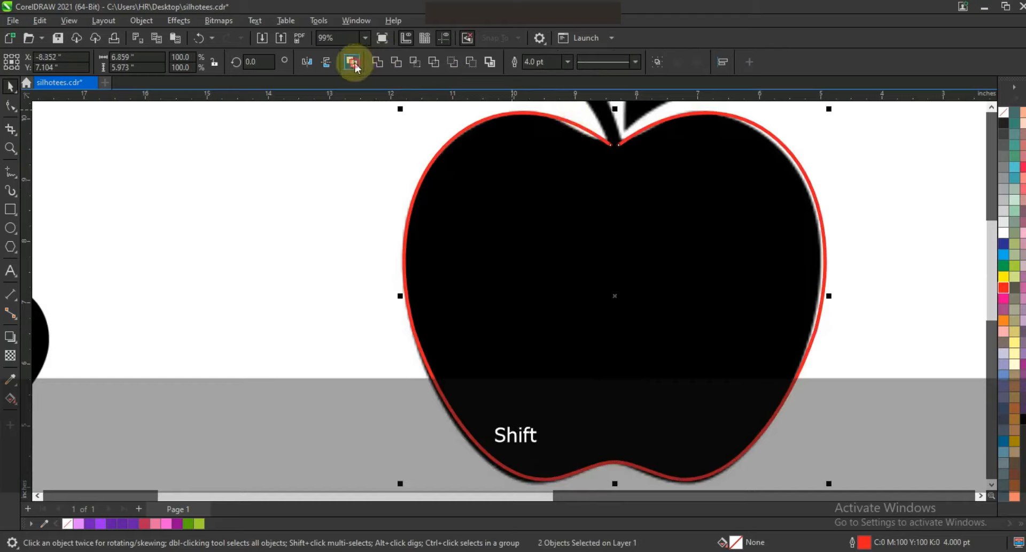
click(352, 63)
Join the open end nodes at the top and bottom centre of the apple outline.
key(F10)
drag(601, 125, 631, 191)
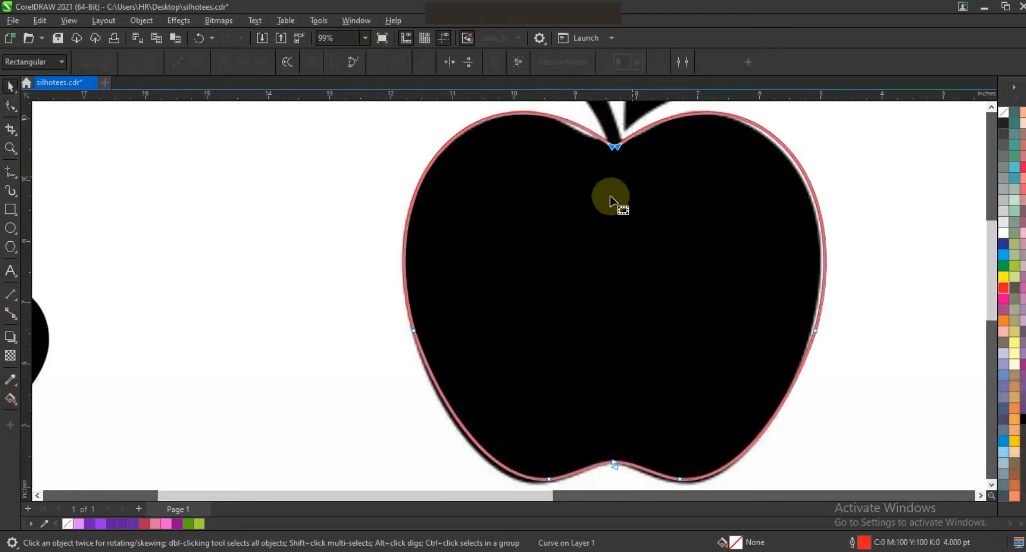
click(130, 62)
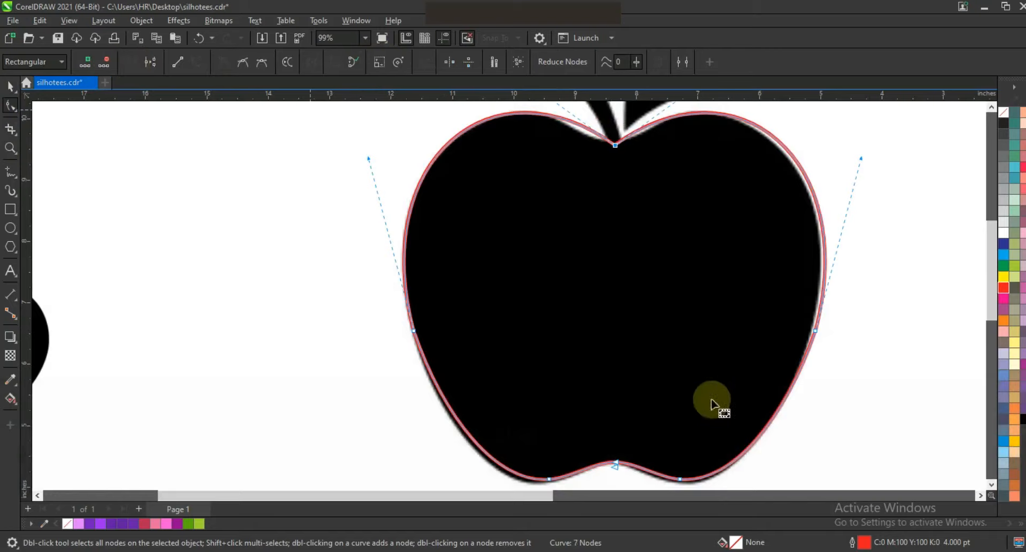
drag(620, 467, 620, 468)
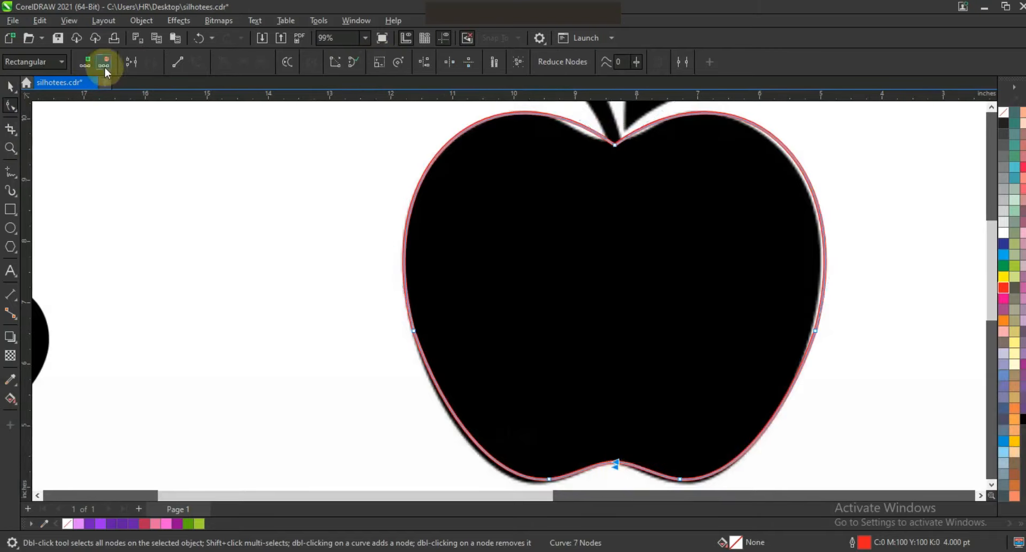
click(133, 62)
Test the closed apple outline with a green fill and undo the fill.
click(10, 86)
click(629, 261)
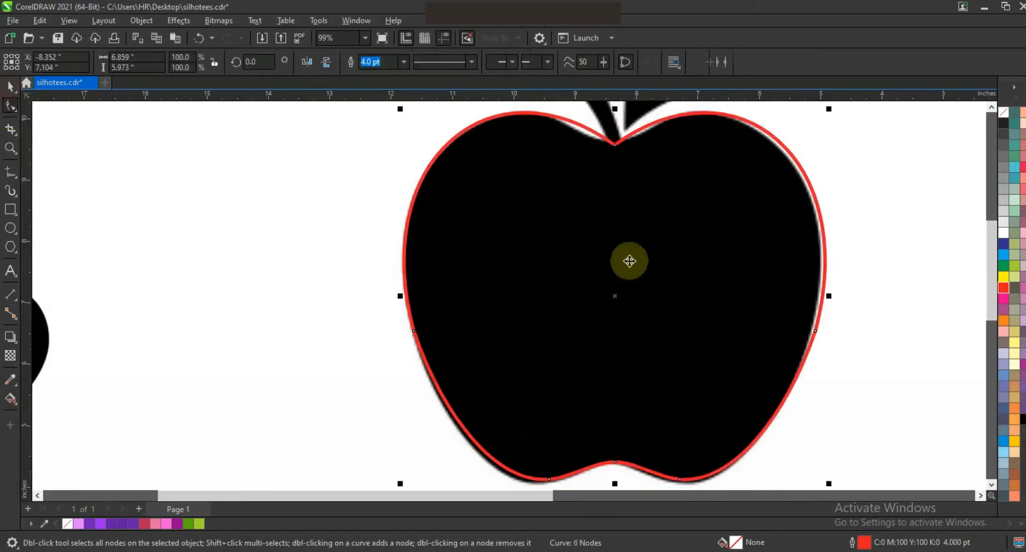
click(1004, 266)
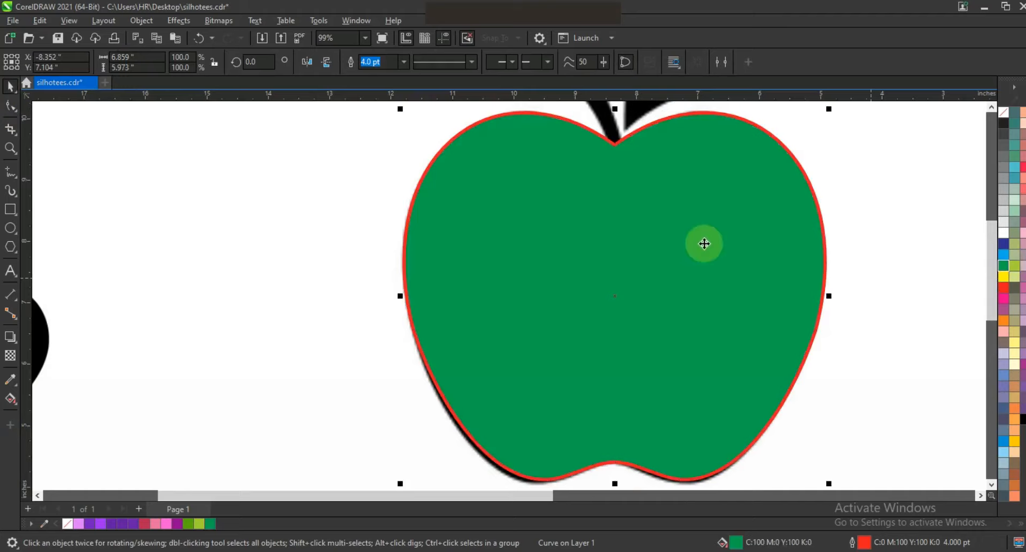
key(ctrl+z)
Draw a two-segment line over the heart silhouette from its top notch through the left edge to the bottom tip.
key(F3)
key(Escape)
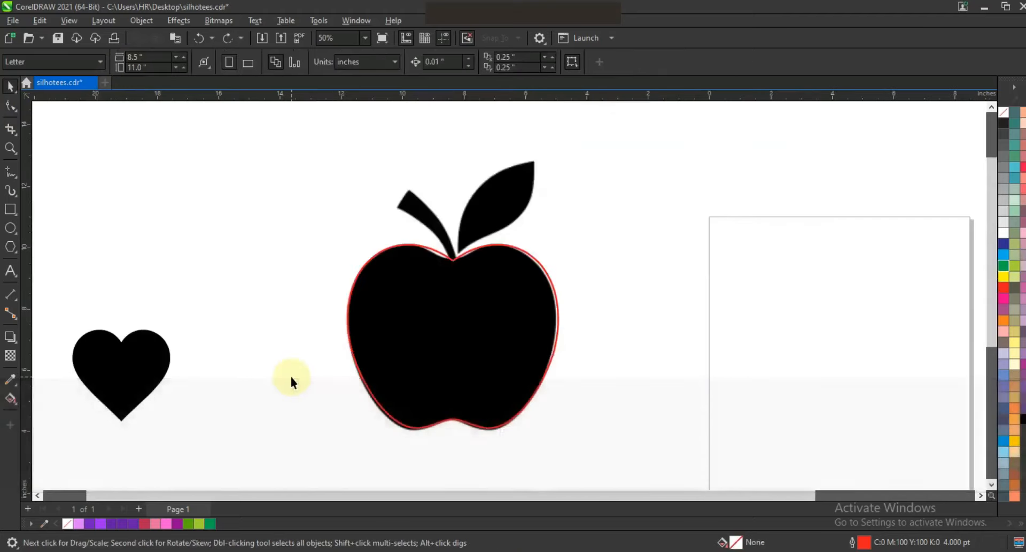
click(37, 495)
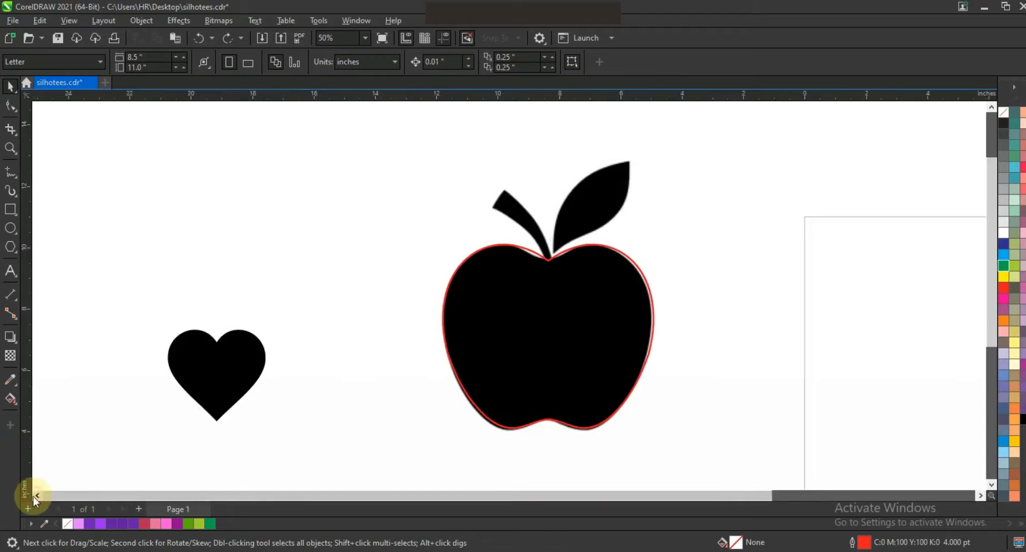
click(37, 496)
click(36, 496)
click(388, 405)
key(shift+F2)
key(Escape)
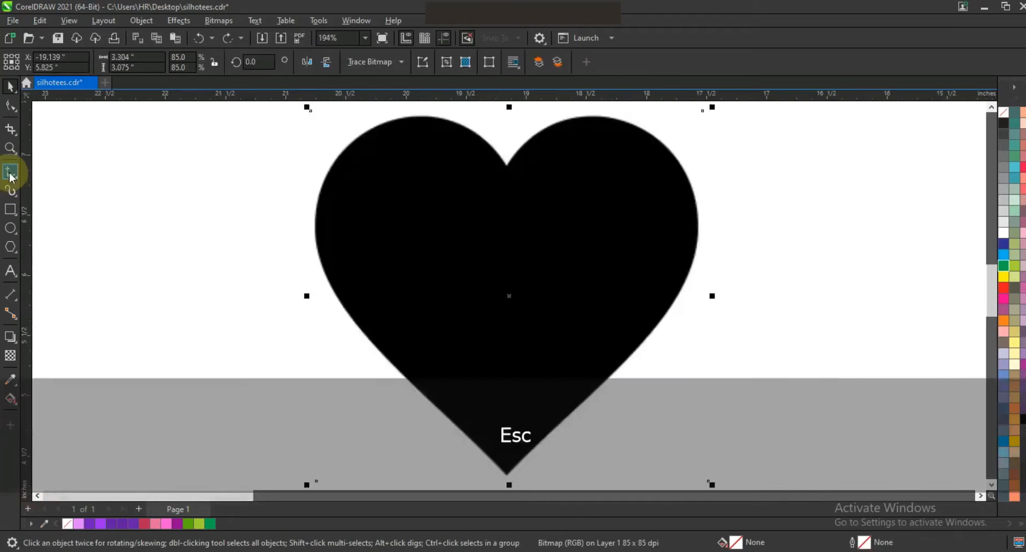
click(10, 171)
click(506, 164)
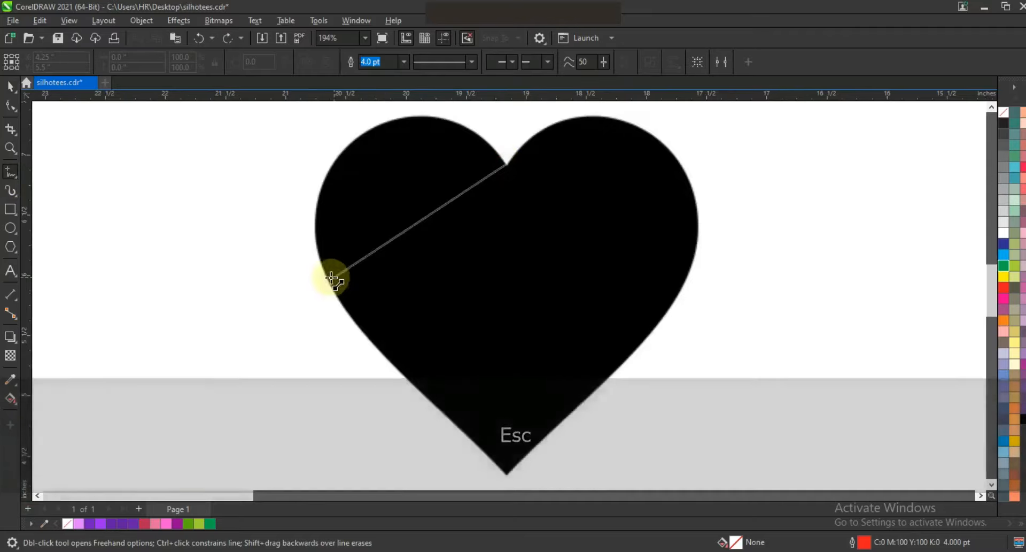
double_click(330, 277)
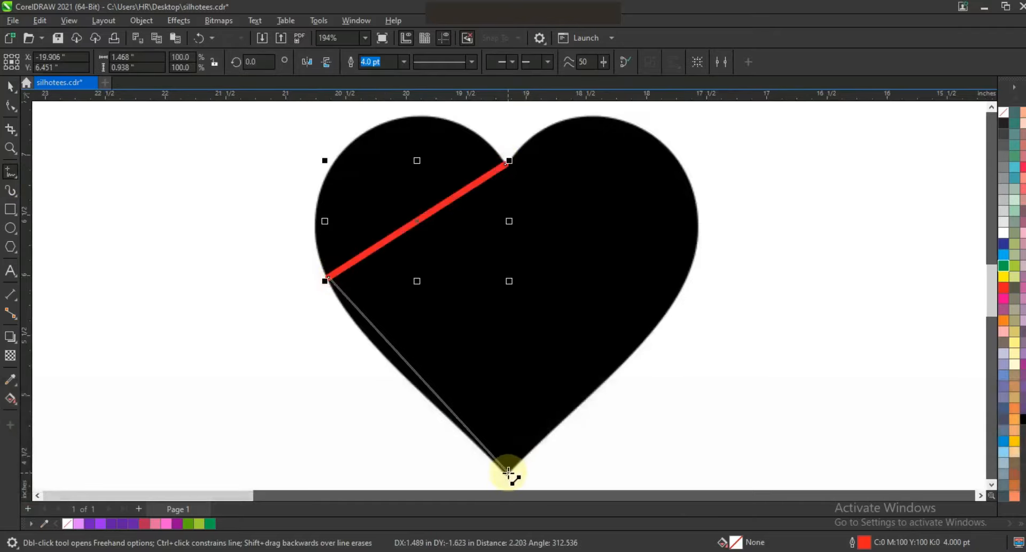
click(508, 473)
Convert the heart trace's segments to curves and bend the upper one around the left lobe.
click(10, 105)
key(F3)
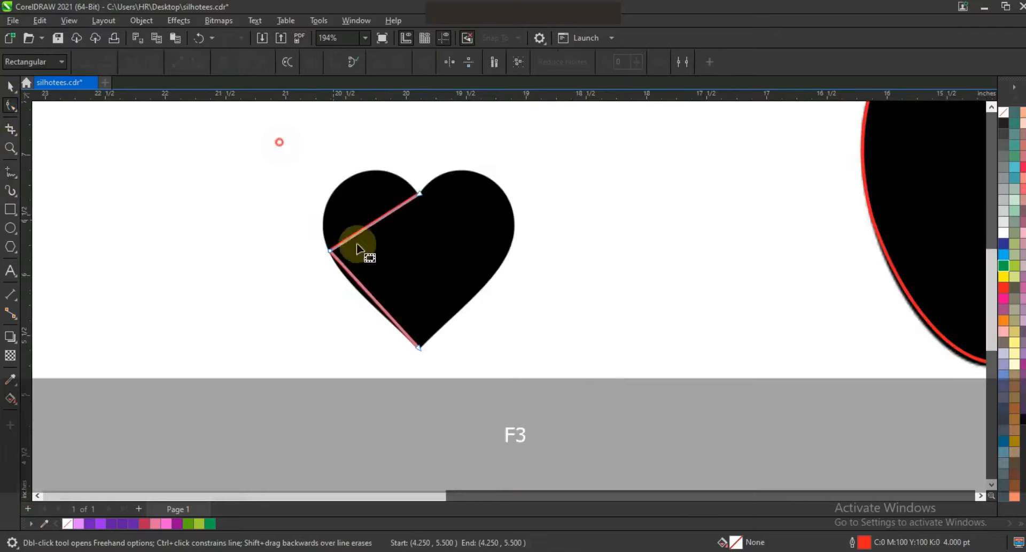
drag(390, 173, 465, 230)
drag(390, 211, 384, 162)
drag(359, 232, 308, 198)
drag(382, 171, 365, 140)
drag(308, 198, 305, 194)
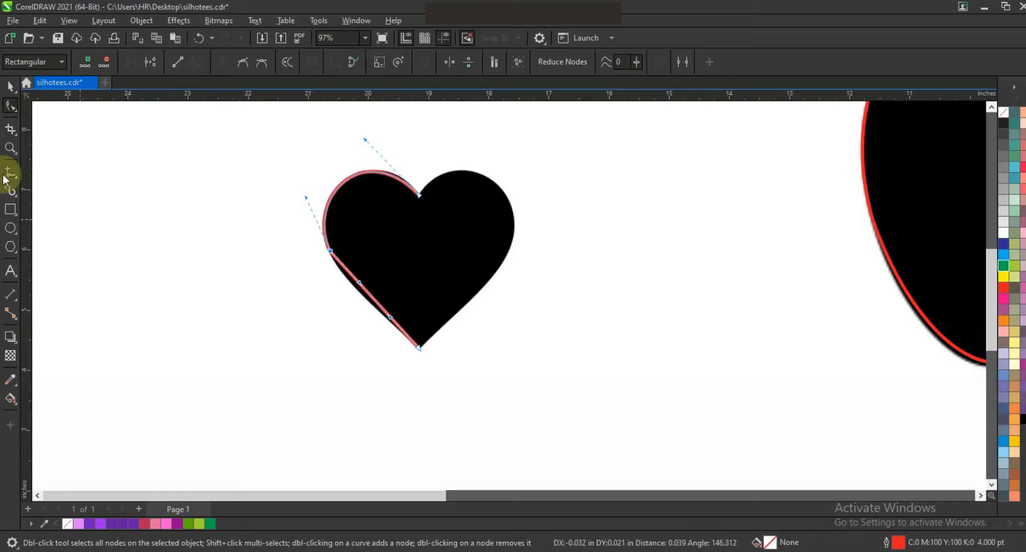
Bend the lower segment of the heart trace along the silhouette's lower-left edge down to the tip.
click(10, 148)
drag(263, 145, 564, 389)
click(10, 106)
drag(436, 242, 345, 335)
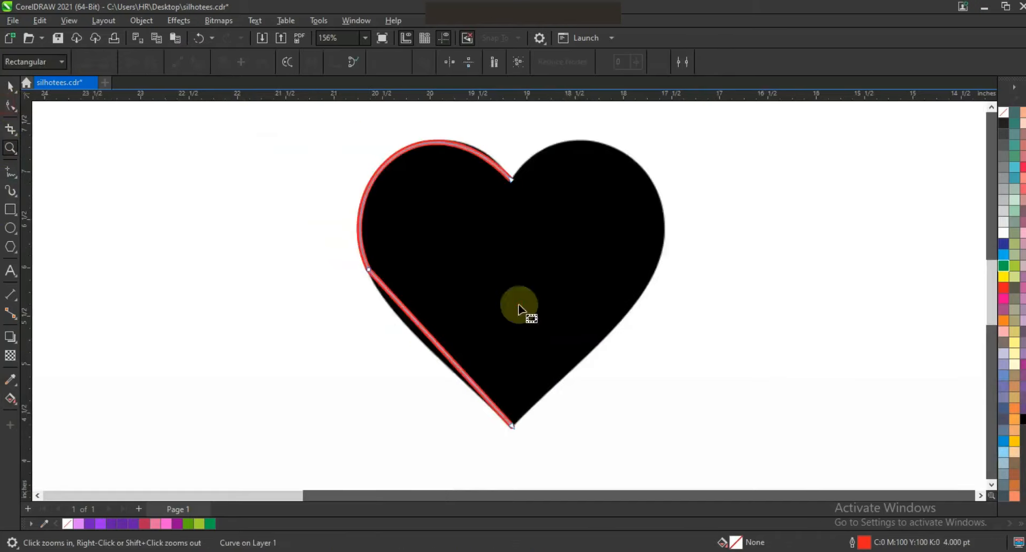
drag(417, 322, 398, 330)
click(468, 373)
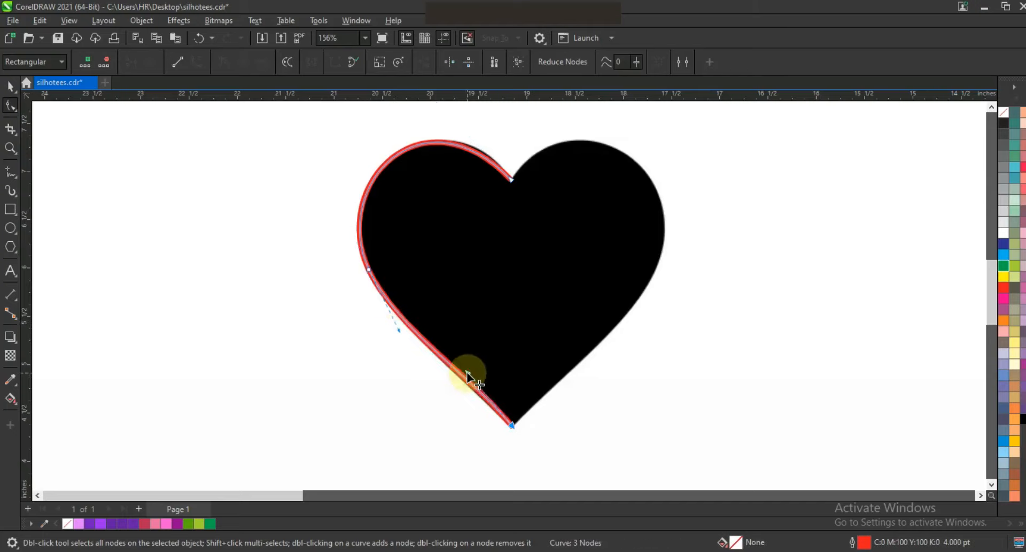
drag(467, 372, 462, 374)
Mirror a copy of the half-heart outline onto the right half and combine both halves into one curve.
click(10, 86)
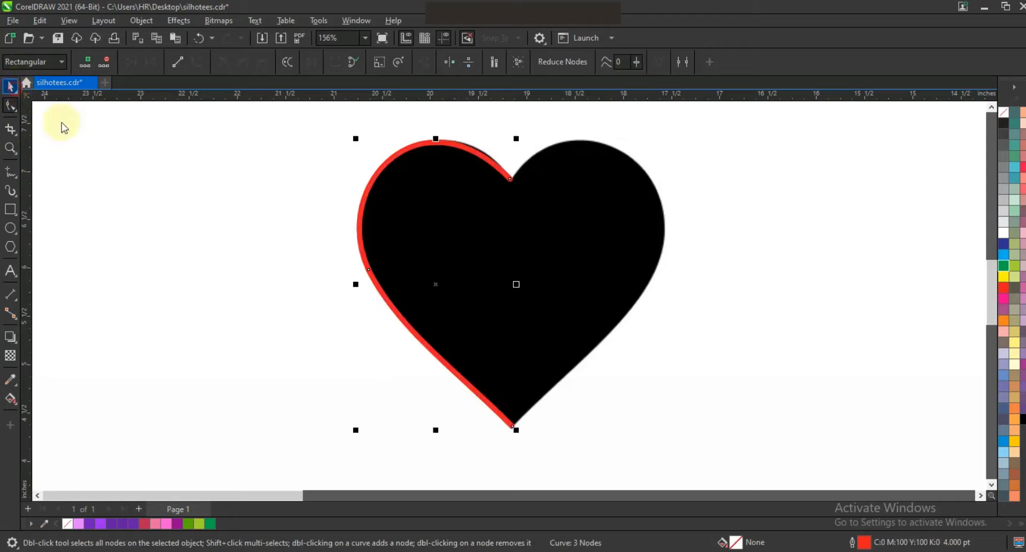
drag(355, 284, 544, 297)
Join the open end nodes at the heart outline's top notch and bottom tip.
click(10, 106)
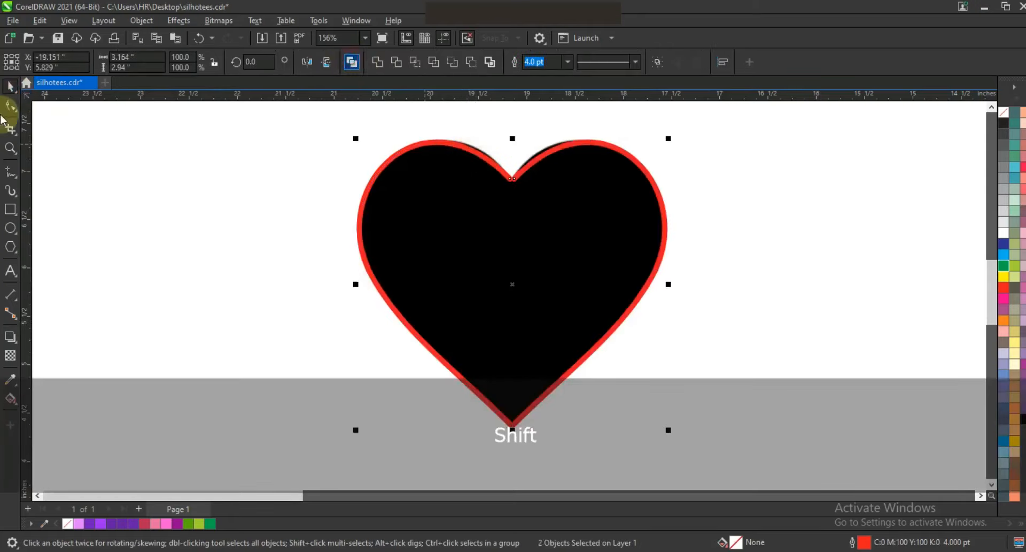
drag(498, 138, 544, 215)
click(132, 63)
drag(502, 396, 527, 442)
click(137, 64)
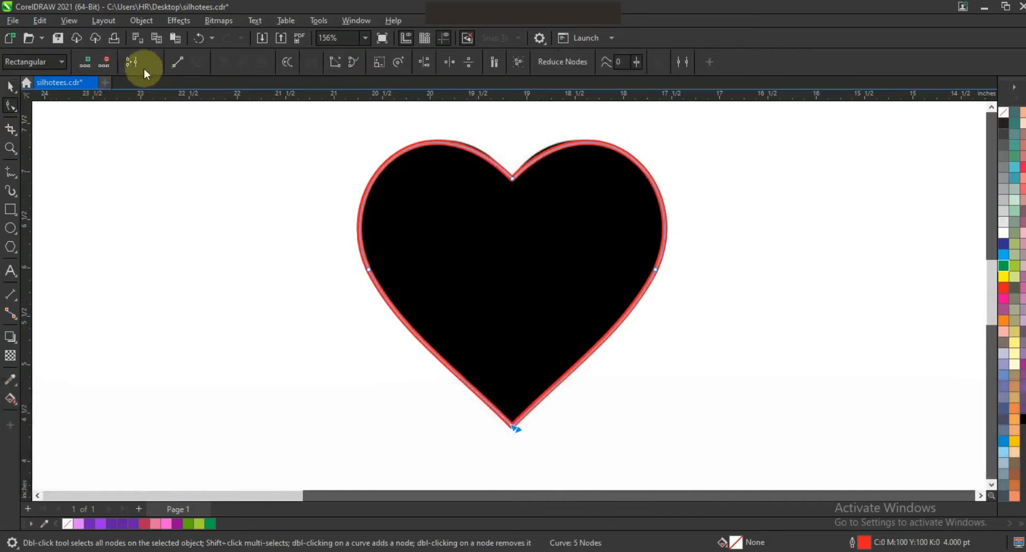
Move the heart outline off its silhouette into the space beside the apple and fill it with green.
click(10, 85)
key(F3)
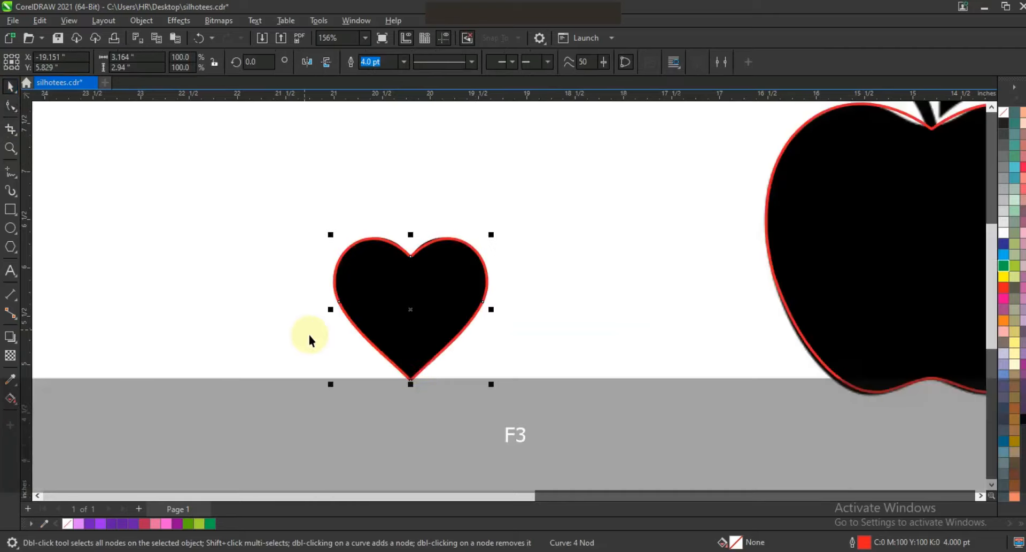
drag(422, 352, 612, 356)
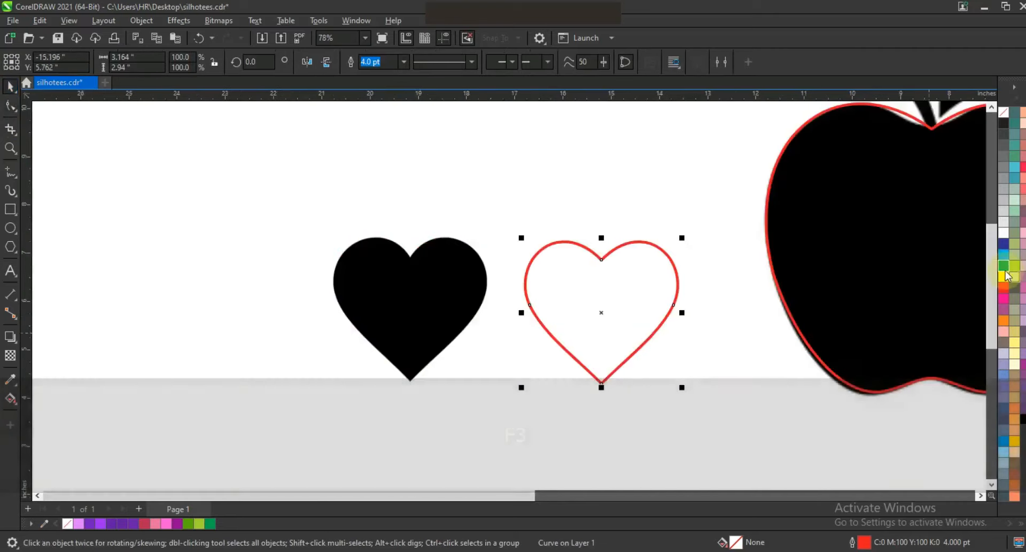
click(1005, 266)
Align the centres of the heart and the apple outline, and move both into the empty area left of the silhouettes.
key(shift)
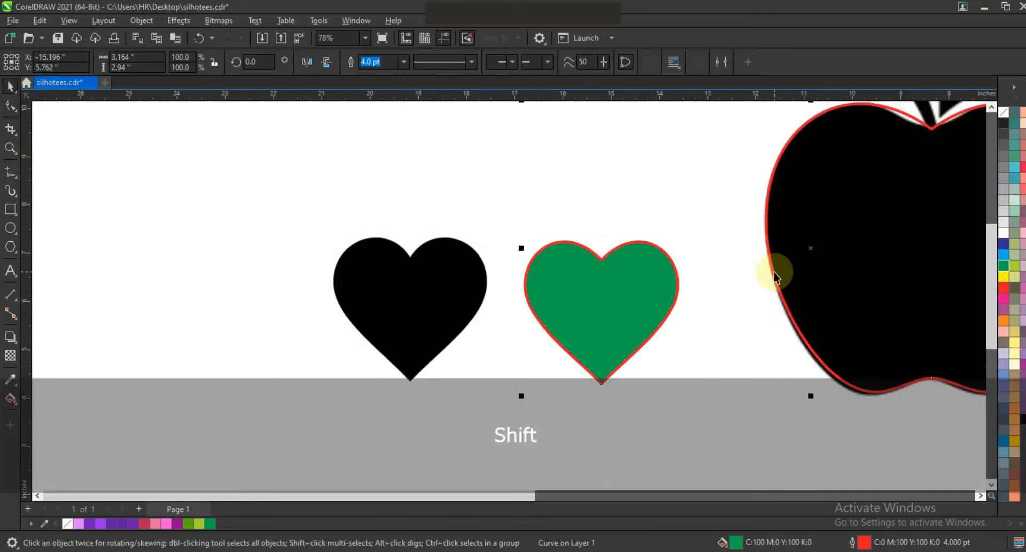
key(e)
key(c)
key(shift+F2)
key(F3)
key(F3)
drag(663, 300, 389, 300)
Scale the heart down to about 91.7% (2.901 in wide), reposition it slightly, and align it to the apple outline's vertical centre line.
key(shift+F2)
key(Escape)
click(608, 219)
drag(609, 206, 604, 218)
drag(532, 291, 536, 297)
shift+click(663, 317)
key(c)
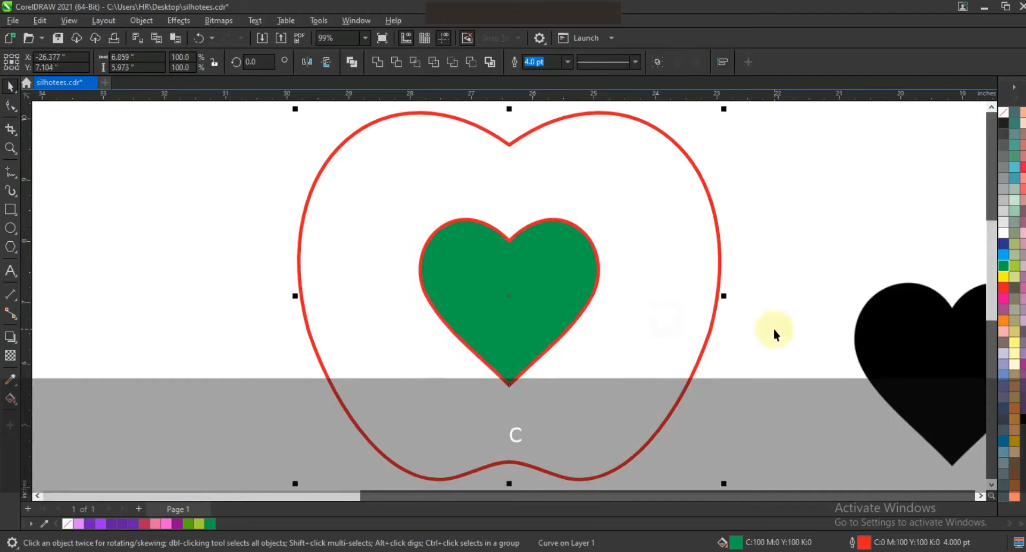
Remove the green fill from the heart and deselect it.
click(493, 272)
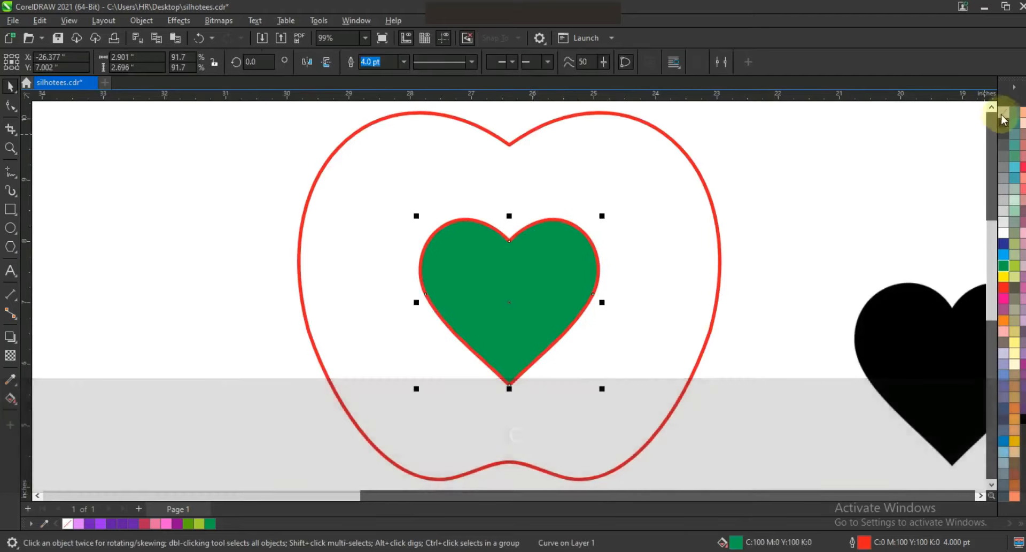
click(1002, 113)
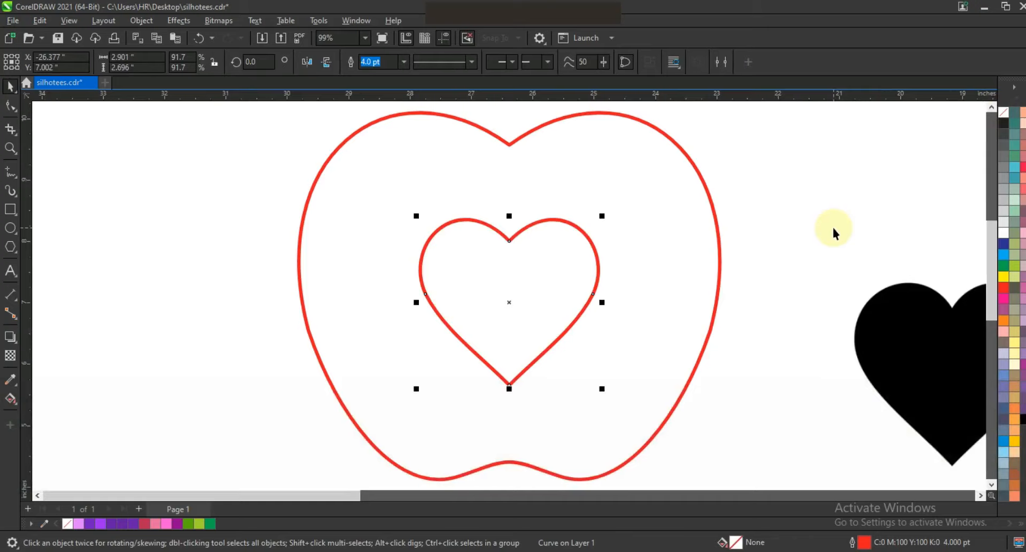
click(834, 229)
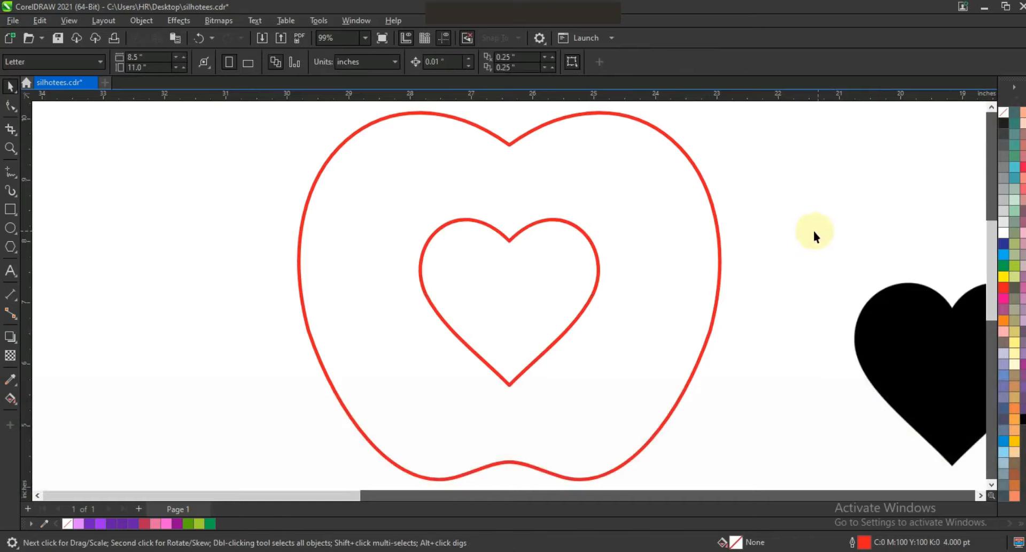
Draw a line from the apple's upper-left edge down past the heart's notch and bend it into a curve.
click(992, 109)
click(11, 172)
click(428, 141)
key(F10)
drag(455, 191, 485, 169)
drag(486, 243, 518, 230)
drag(516, 294, 510, 295)
drag(512, 230, 517, 227)
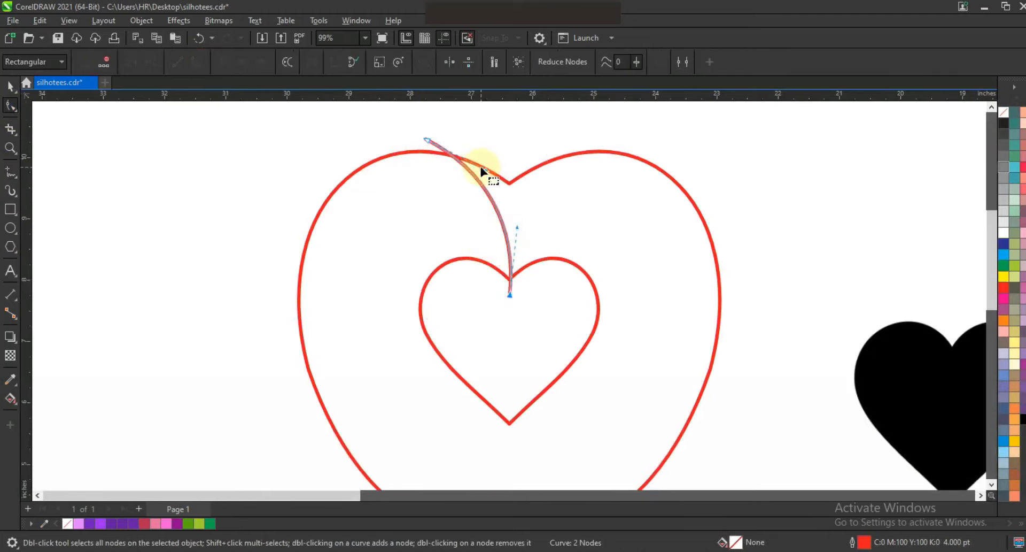
Refine the divider curve's bend and upper end so it flows off the apple's top edge towards the heart's notch.
drag(488, 171, 514, 161)
drag(427, 141, 423, 145)
drag(510, 166, 511, 165)
click(509, 295)
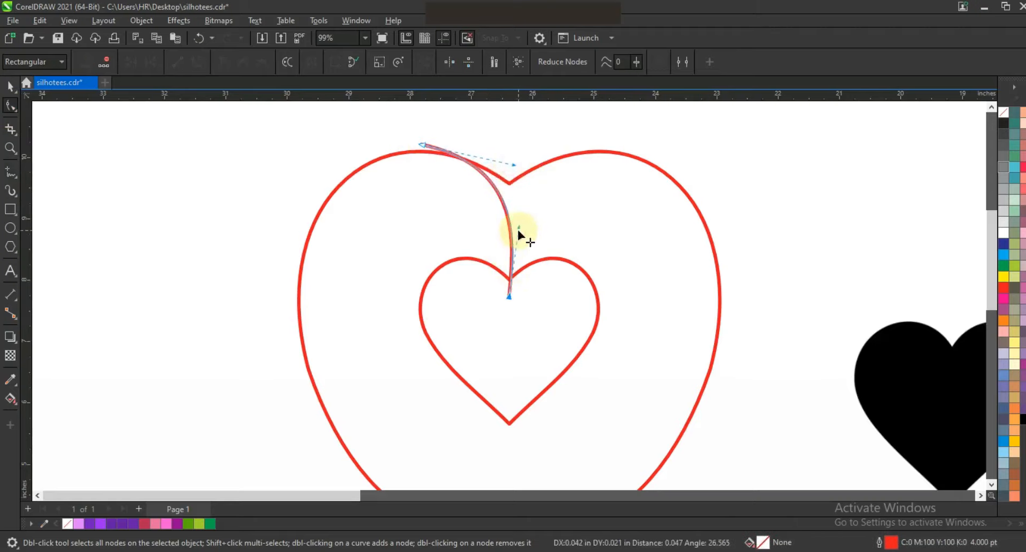
key(F3)
key(Escape)
Draw a line from the heart's bottom tip to the apple's lower-right edge, bow it downward, and extend its ends past both outlines.
drag(380, 142, 620, 350)
click(8, 173)
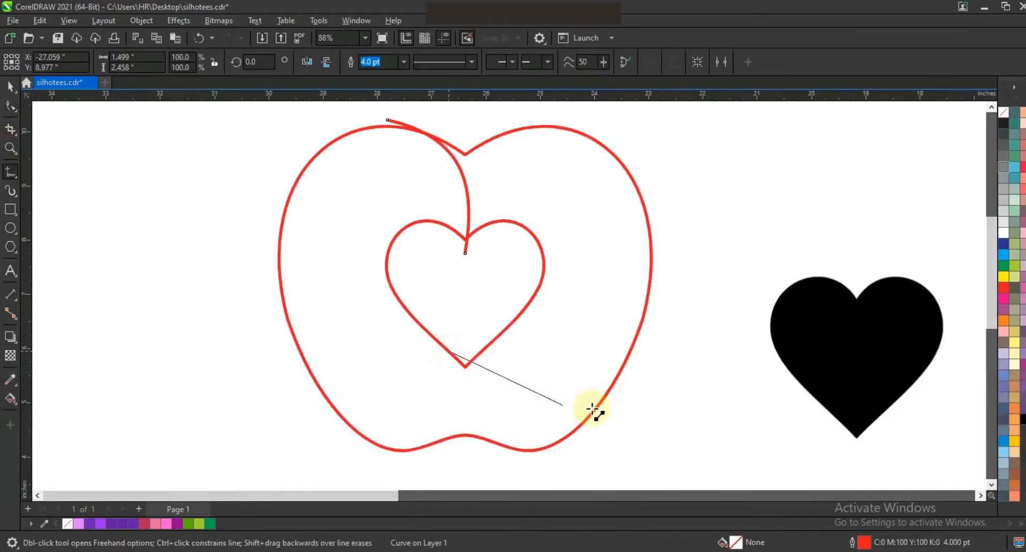
click(634, 359)
key(F10)
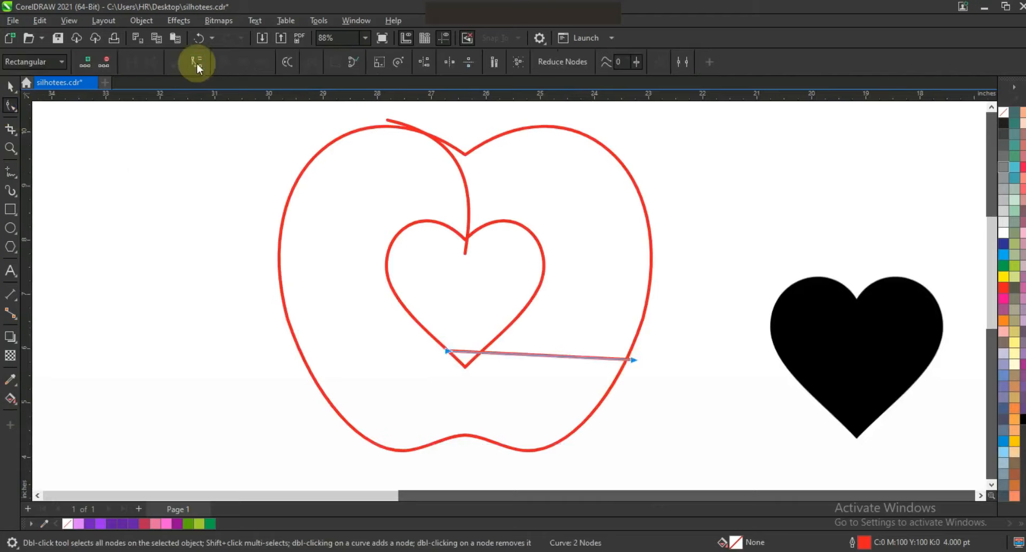
drag(580, 359, 490, 400)
drag(452, 352, 447, 344)
drag(635, 362, 636, 350)
Fine-tune the lower divider's handles and start node into a smooth arc about 3.517 in wide and 0.759 in high.
drag(569, 391, 594, 409)
drag(488, 400, 484, 406)
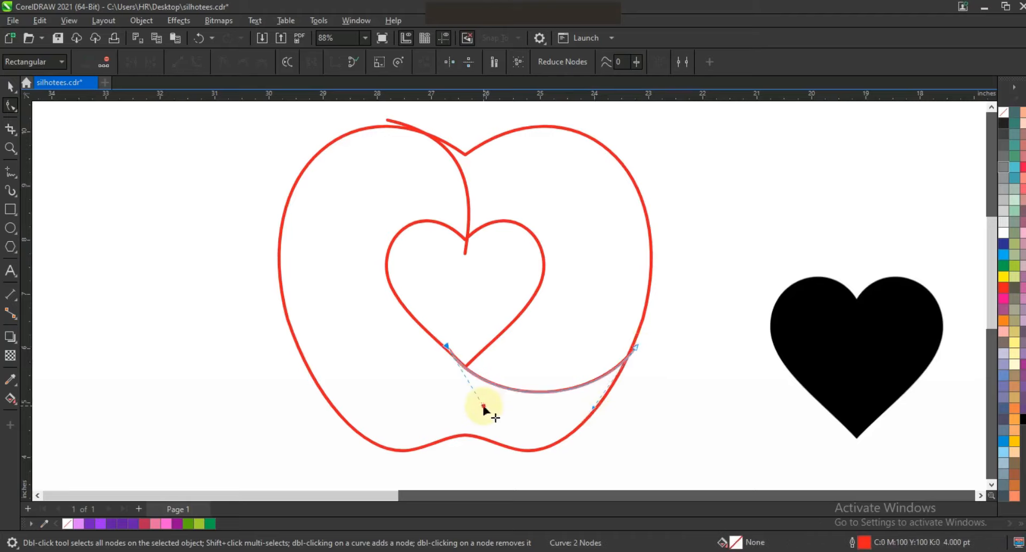
drag(594, 408, 593, 400)
drag(485, 405, 488, 402)
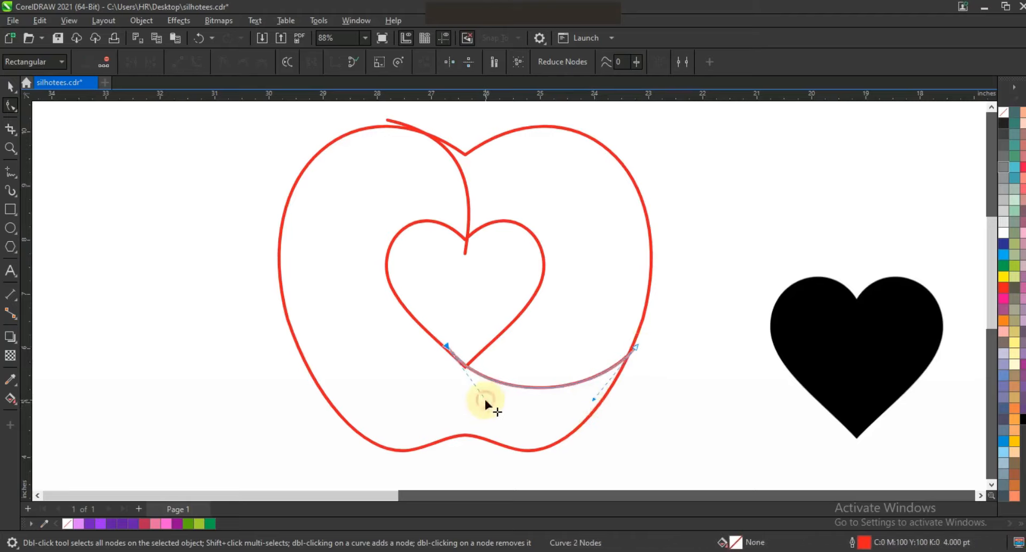
drag(447, 346, 444, 345)
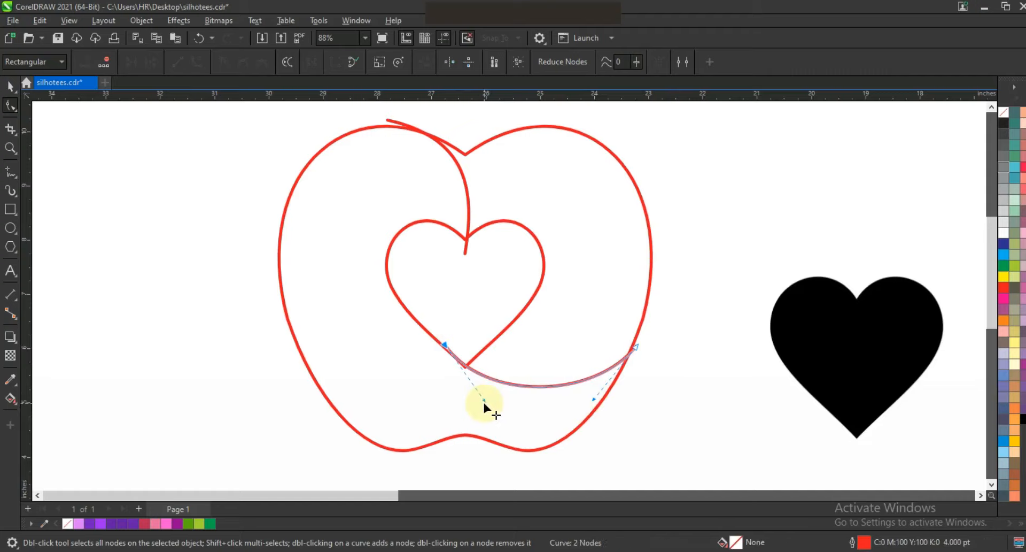
Draw a line from the heart's upper-left lobe to the apple's lower-left edge, convert it to a curve, and bow it outward.
click(10, 171)
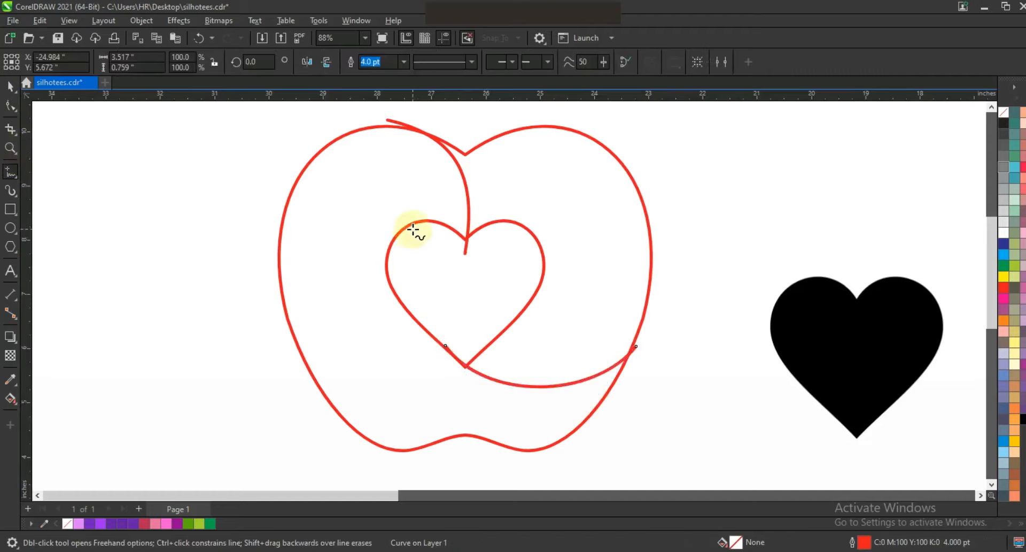
click(320, 415)
key(F10)
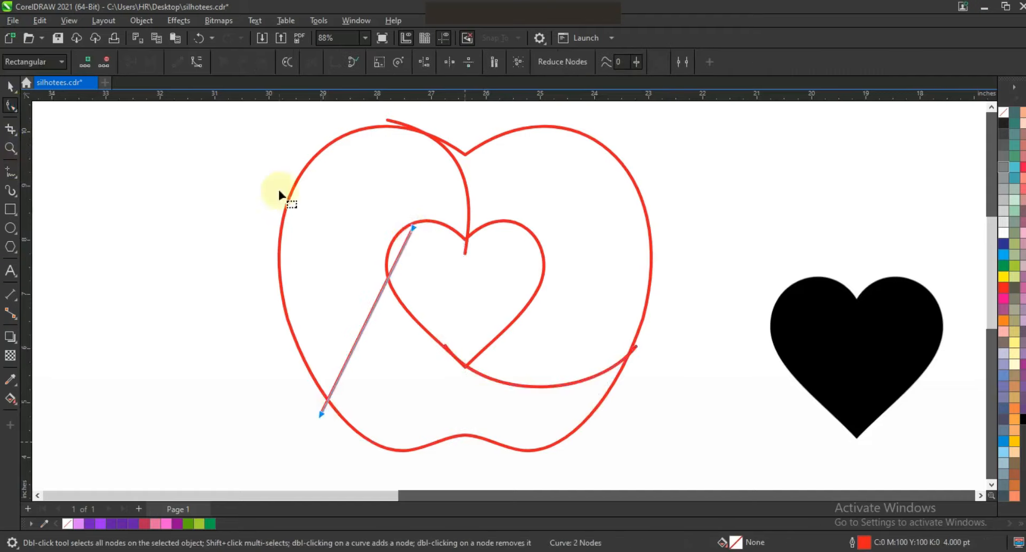
drag(370, 235, 372, 236)
drag(350, 353, 307, 296)
drag(320, 415, 343, 430)
drag(330, 315, 310, 300)
Refine the left divider's ends and handles so it spans about 1.682 by 4.219 in and crosses the apple's lower-left edge, then deselect it.
mouse_move(414, 231)
mouse_down()
mouse_move(384, 220)
mouse_move(428, 221)
mouse_up()
drag(333, 296, 326, 295)
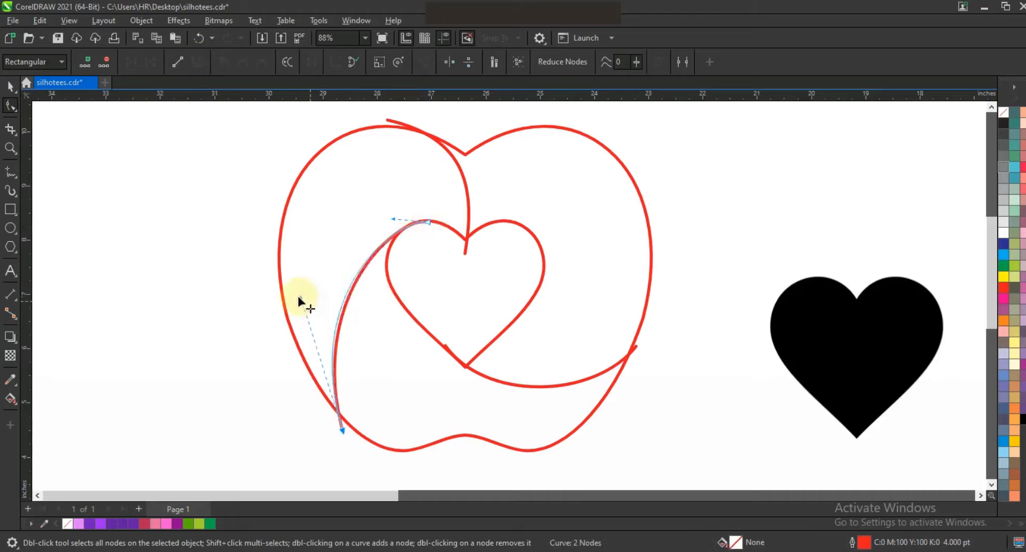
drag(348, 428, 373, 452)
drag(321, 310, 273, 314)
drag(377, 451, 377, 449)
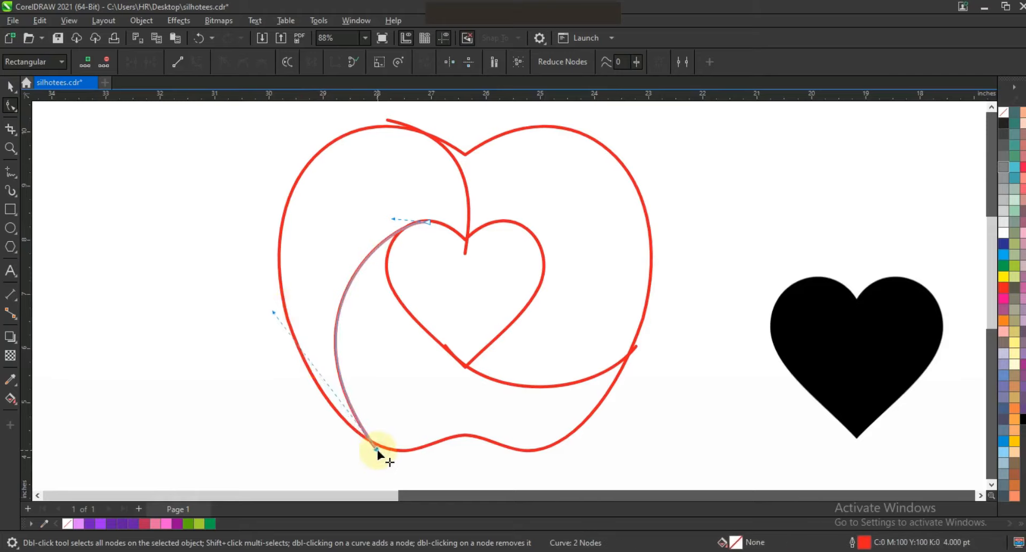
click(10, 87)
click(166, 286)
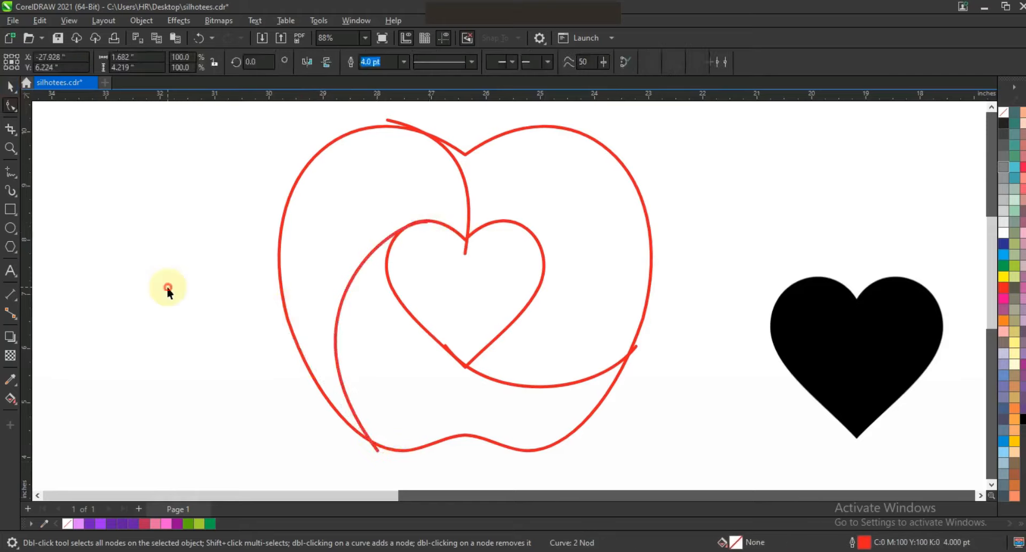
Use Smart Fill to create blue shapes from the three apple regions around the heart.
click(15, 401)
click(31, 410)
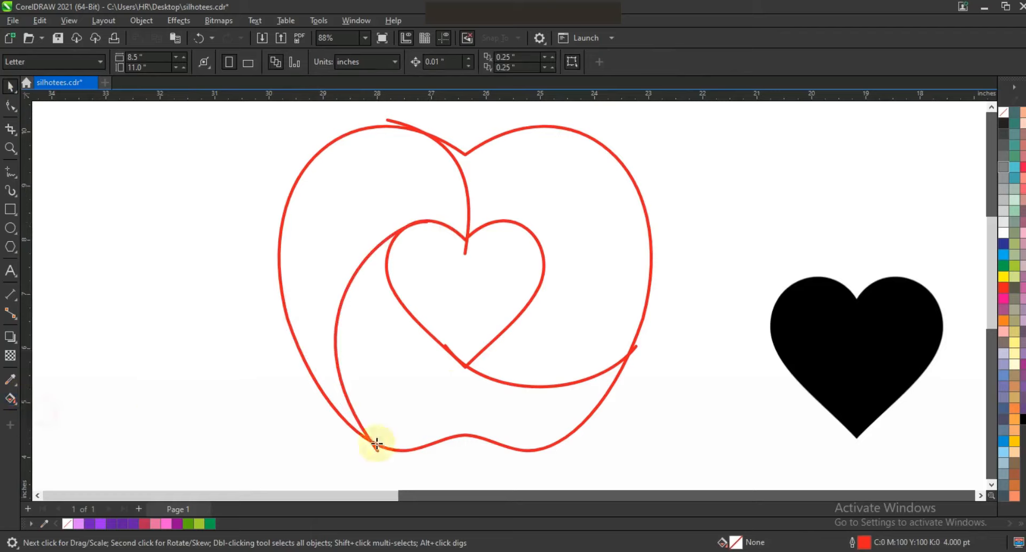
click(570, 344)
click(555, 177)
click(442, 197)
Delete the three red divider curves from the filled apple.
click(6, 84)
click(401, 122)
key(Delete)
key(Delete)
key(ctrl+z)
click(635, 348)
key(Delete)
click(380, 450)
key(Delete)
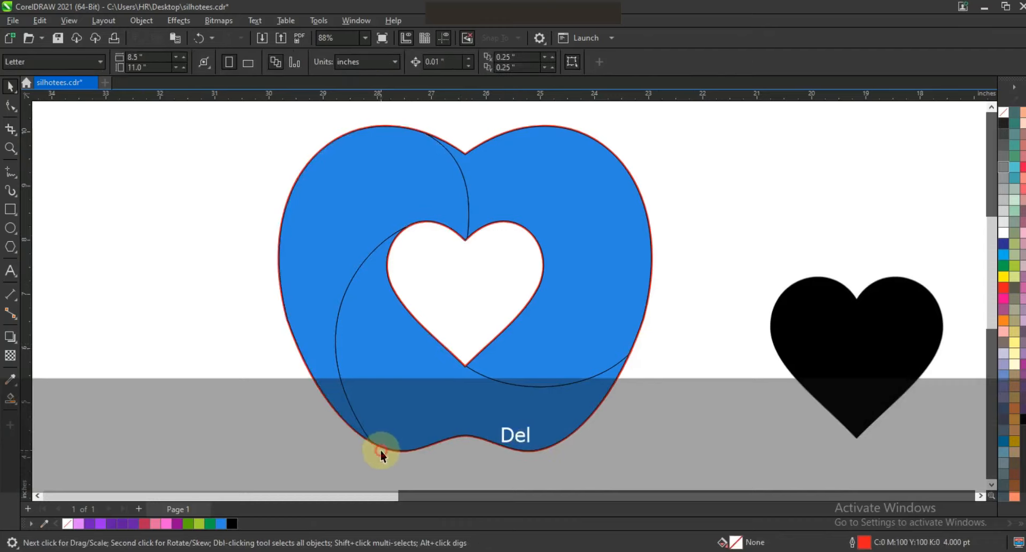
Delete the red apple outline and the red heart outline, leaving only the filled pieces.
click(383, 450)
key(Delete)
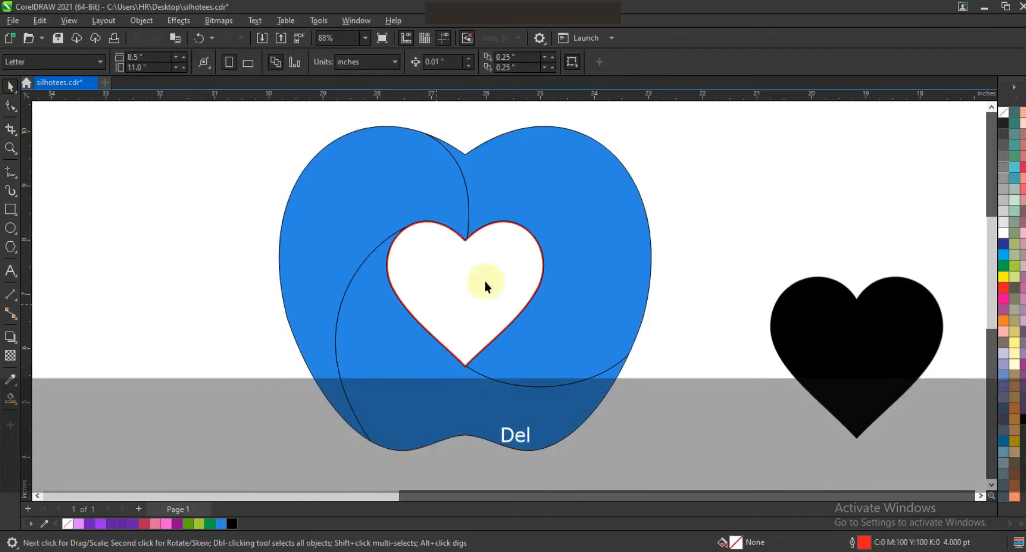
drag(440, 225, 434, 239)
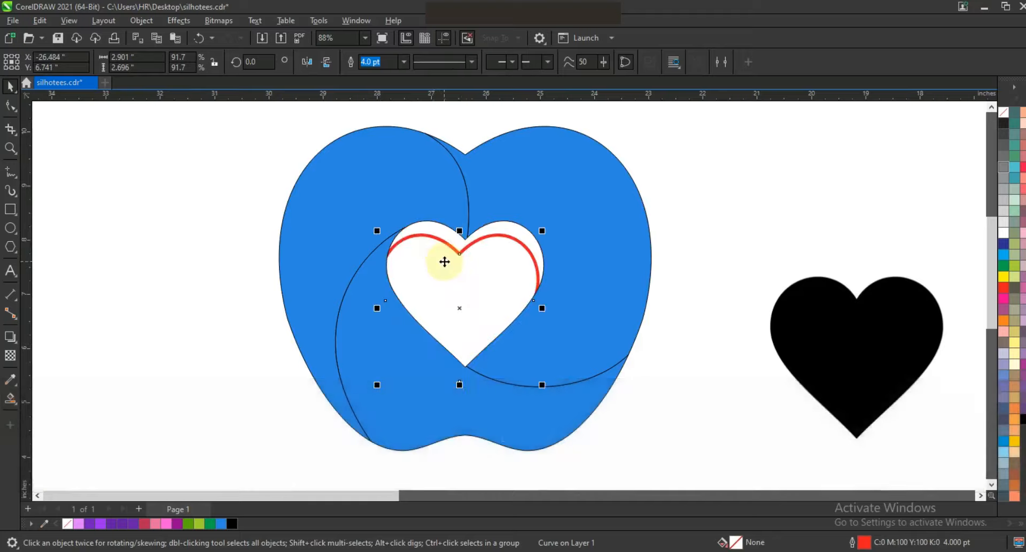
key(Delete)
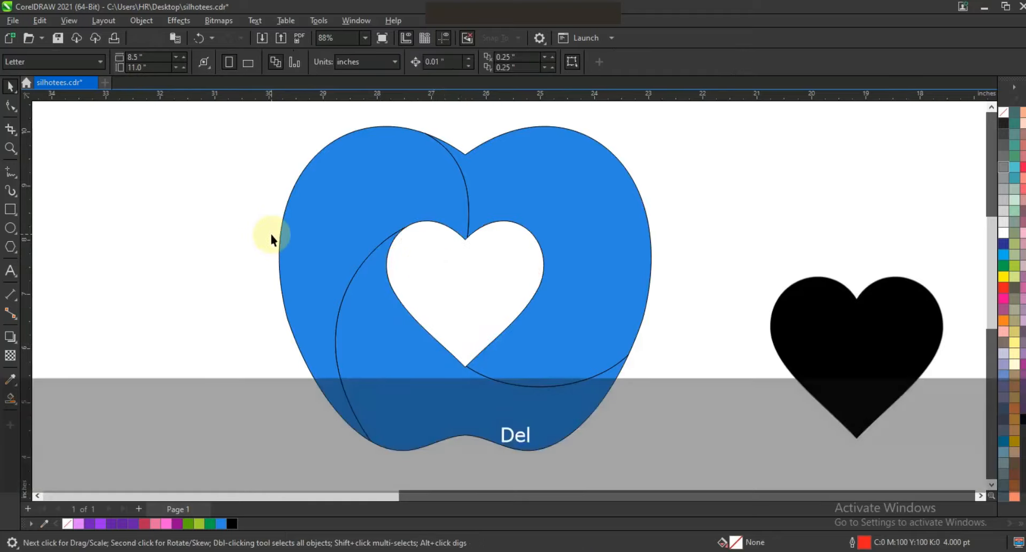
Recolour the apple's right piece red #B72755, the left piece purple #91018F, and the bottom piece violet.
click(599, 300)
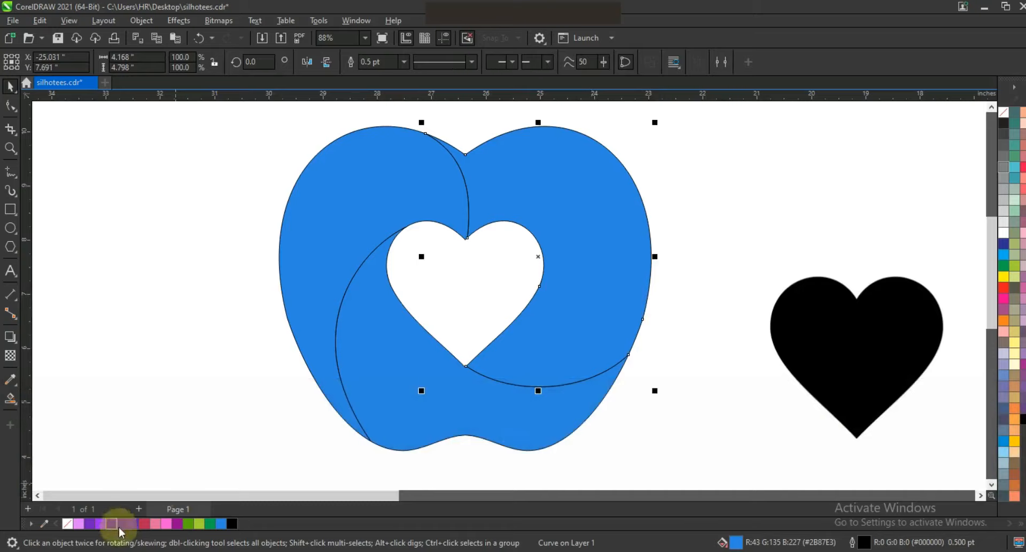
click(144, 523)
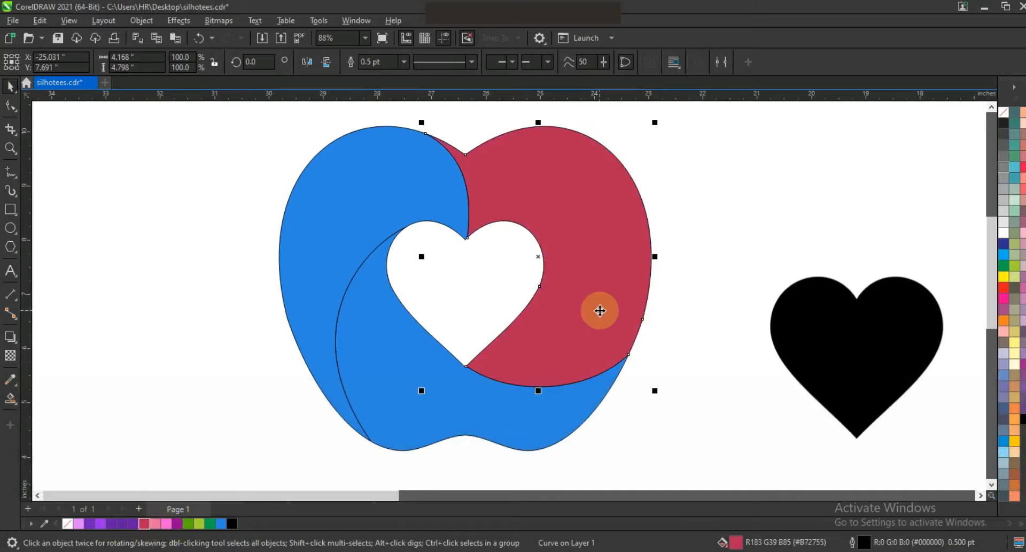
click(391, 211)
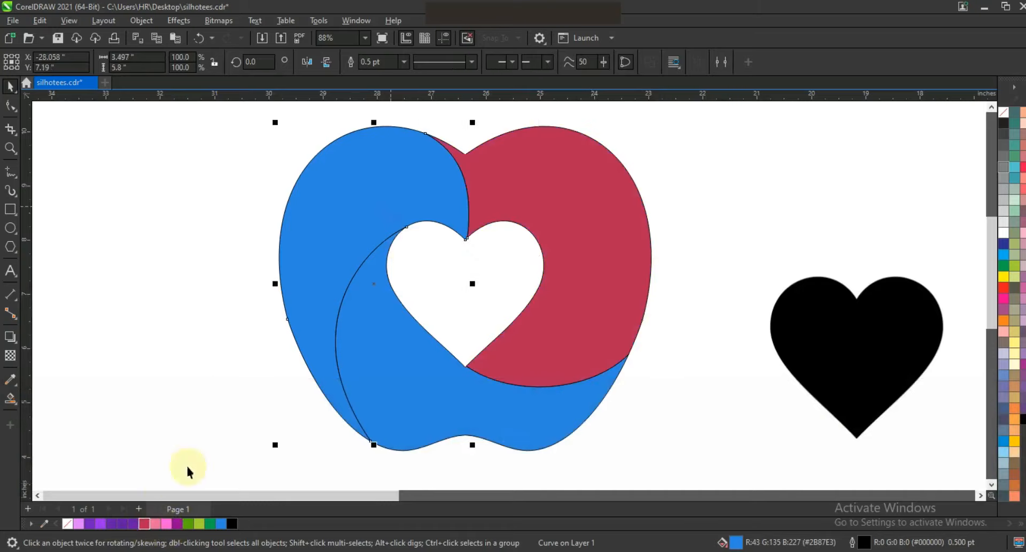
click(176, 523)
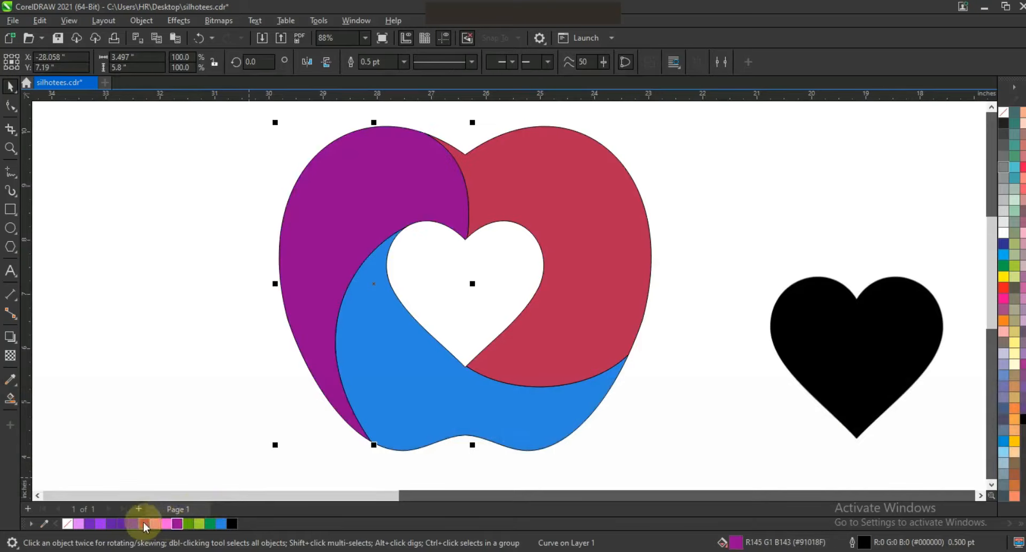
click(488, 415)
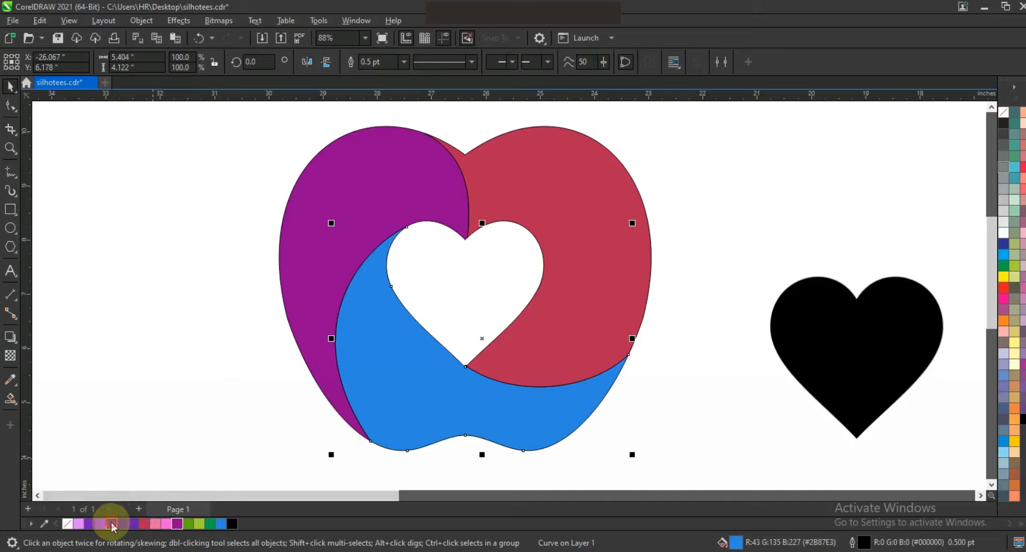
click(111, 522)
click(212, 376)
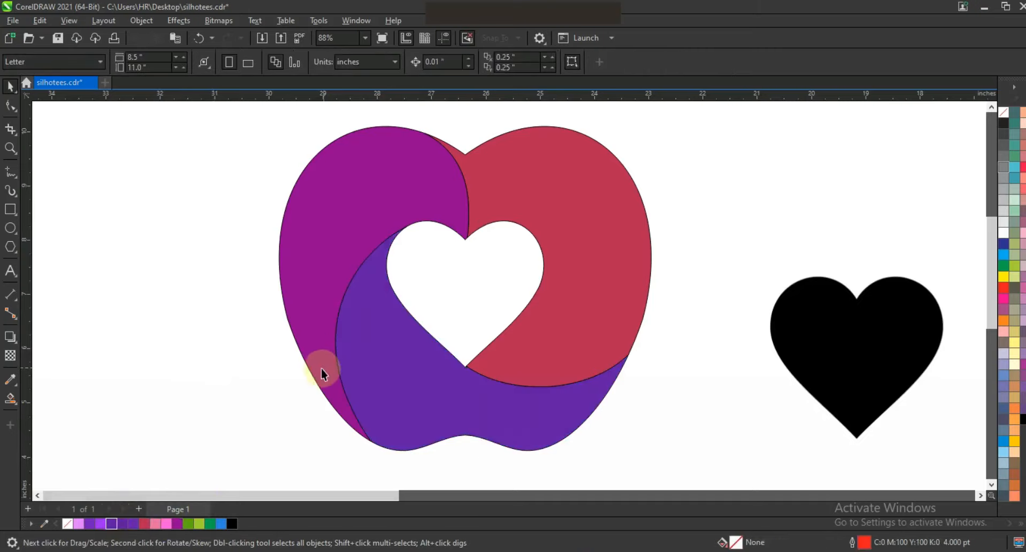
Add a one-step inside contour of about 0.206 in to the apple's left piece and break the contour apart.
click(554, 328)
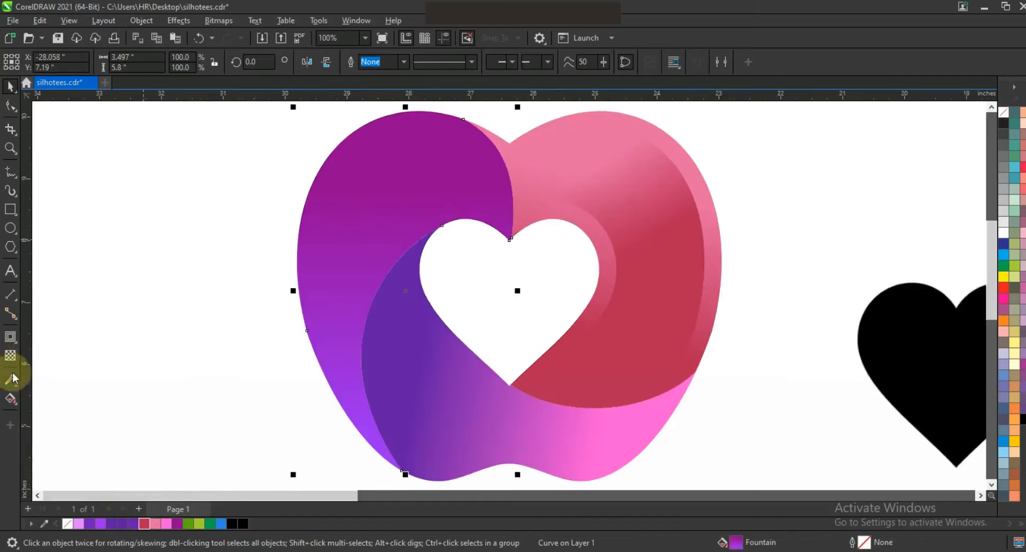
click(10, 338)
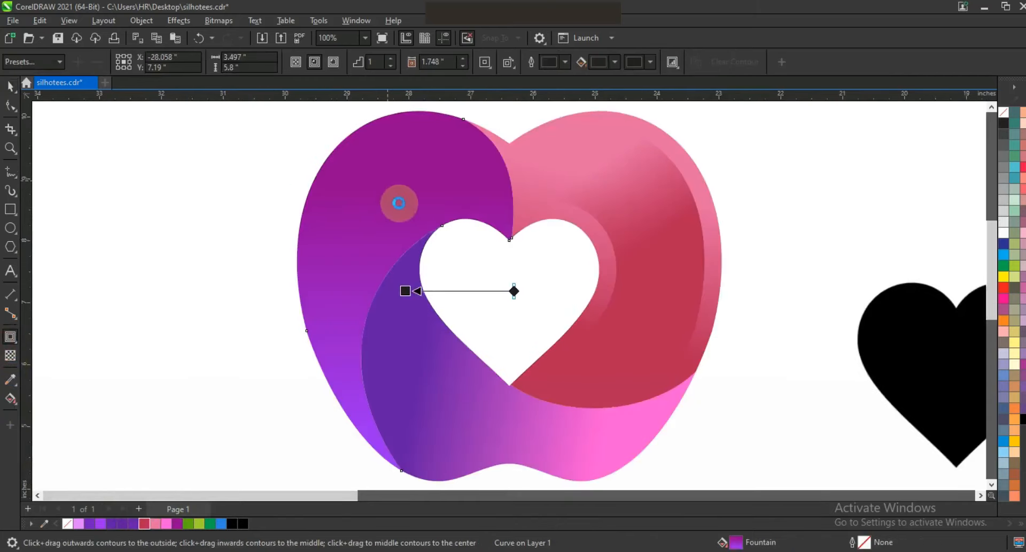
drag(399, 203, 500, 229)
click(539, 305)
click(11, 87)
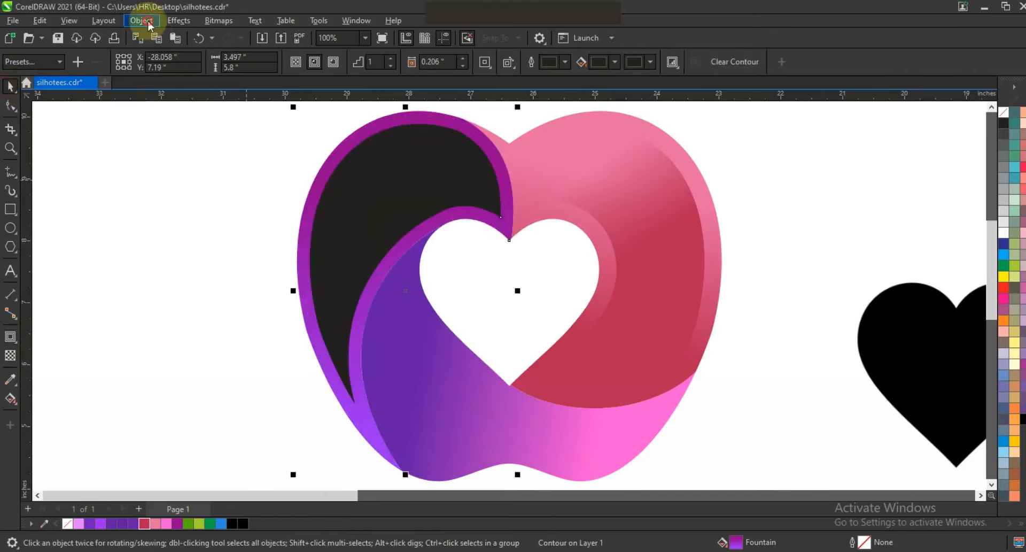
click(141, 20)
click(171, 318)
Fill the separated inner shape of the left piece with violet #621BA5.
click(348, 228)
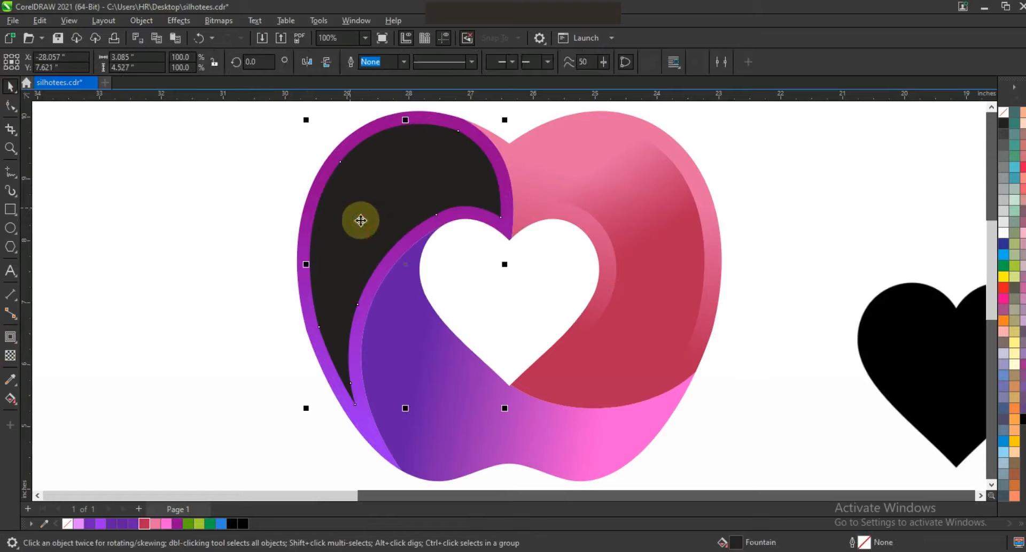
click(132, 524)
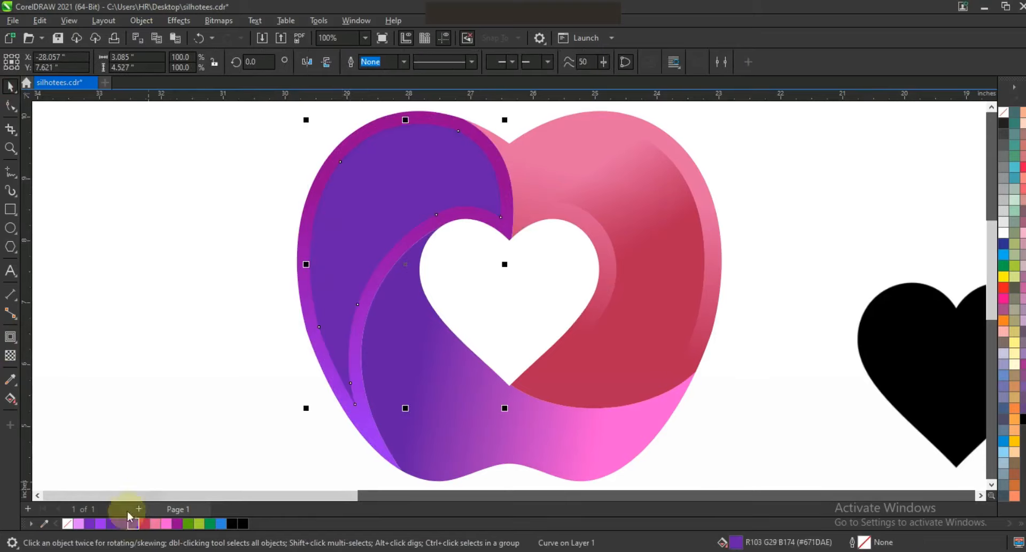
click(113, 523)
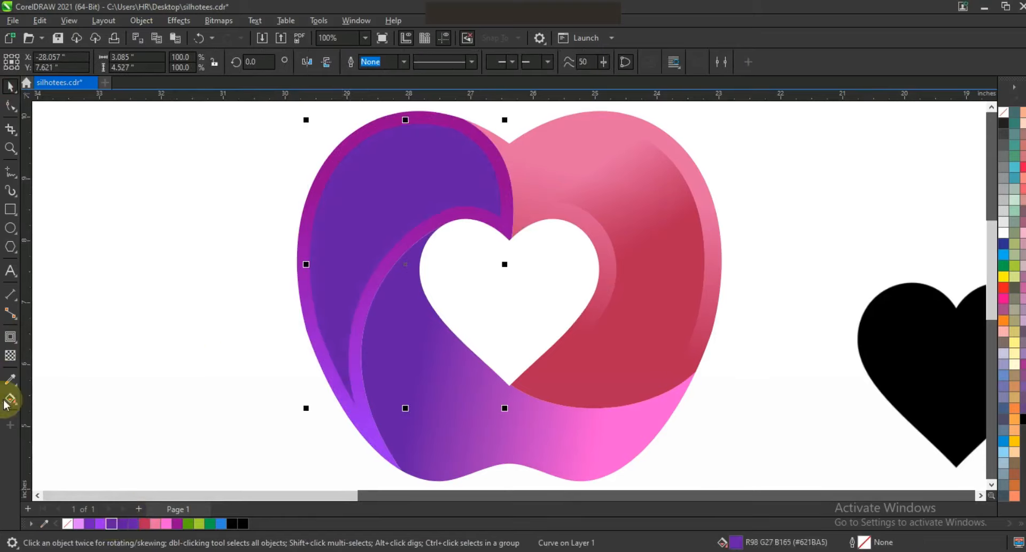
Apply a fountain transparency to the left inner shape so it fades out towards its upper right, and deselect it.
click(10, 355)
drag(351, 264, 430, 159)
drag(352, 264, 344, 290)
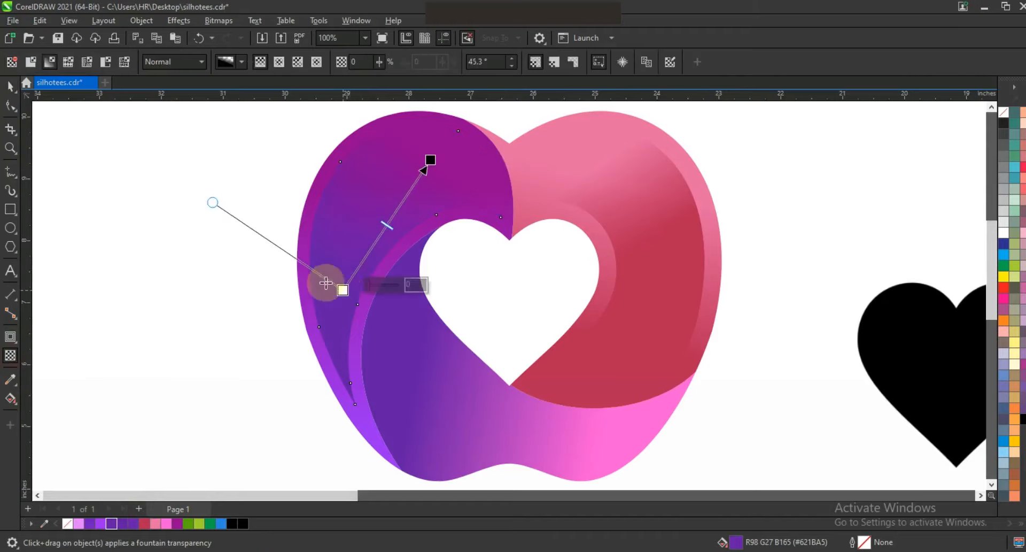
click(10, 86)
click(127, 219)
Add a one-step inside contour of about 0.225 in to the apple's bottom piece and break the contour apart.
click(458, 432)
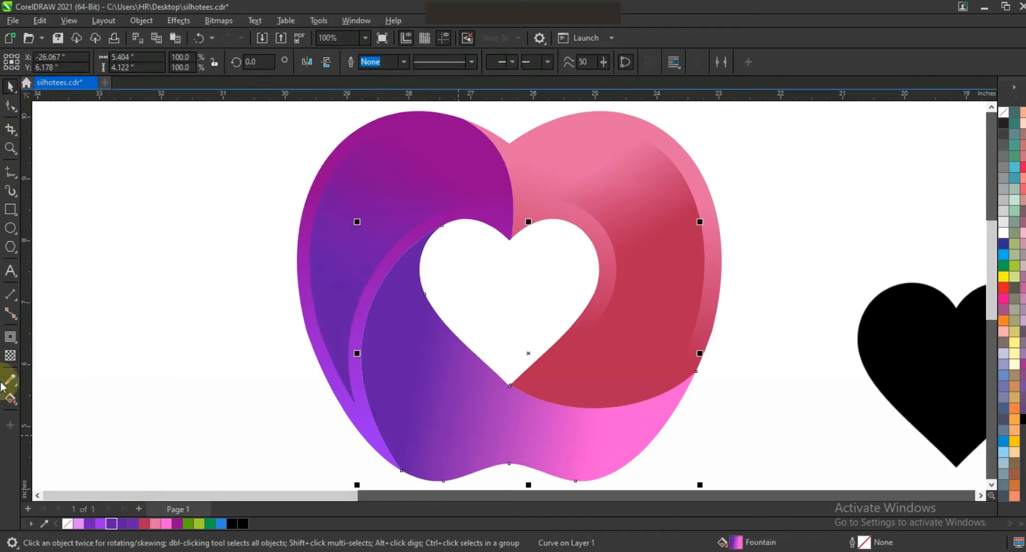
click(11, 336)
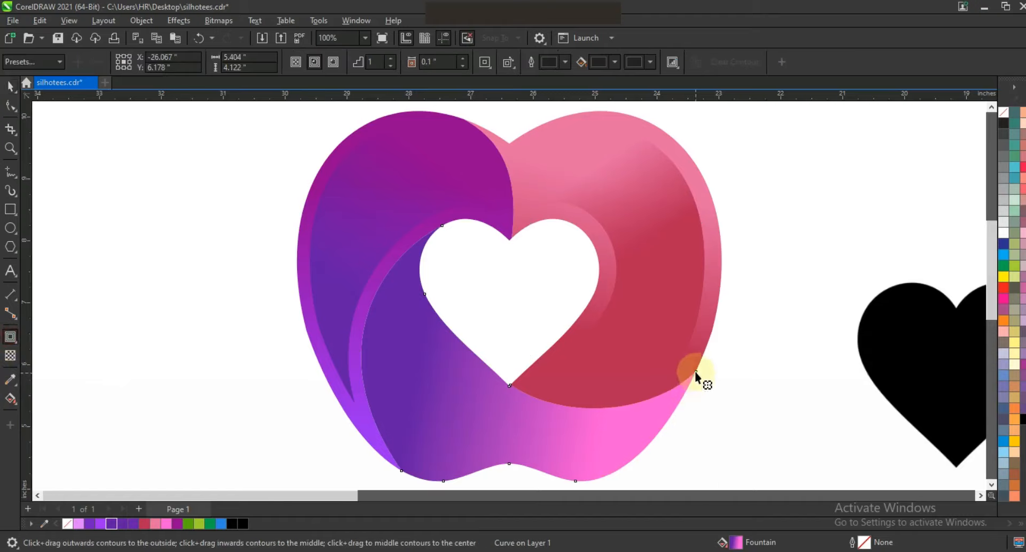
drag(696, 369, 682, 380)
click(11, 92)
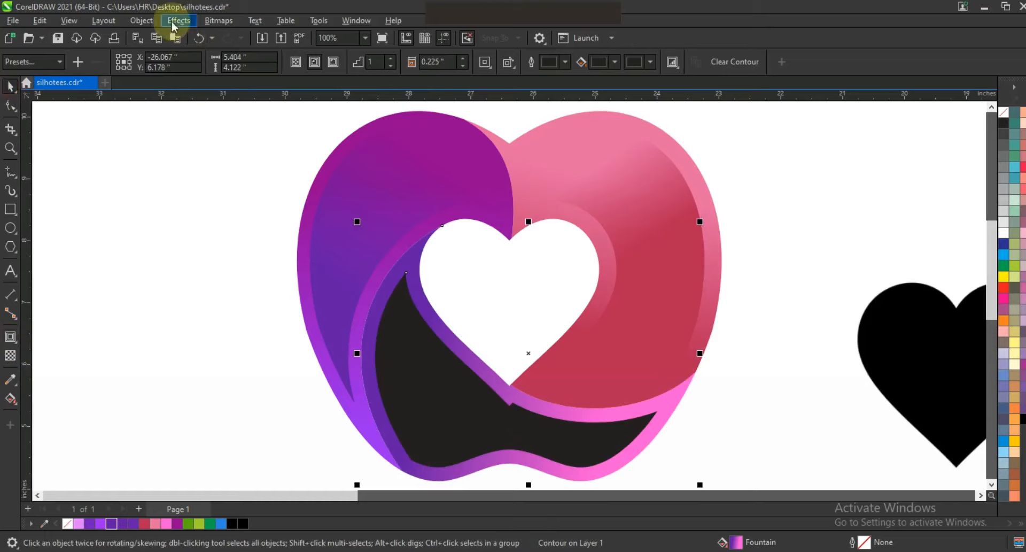
click(141, 21)
click(160, 315)
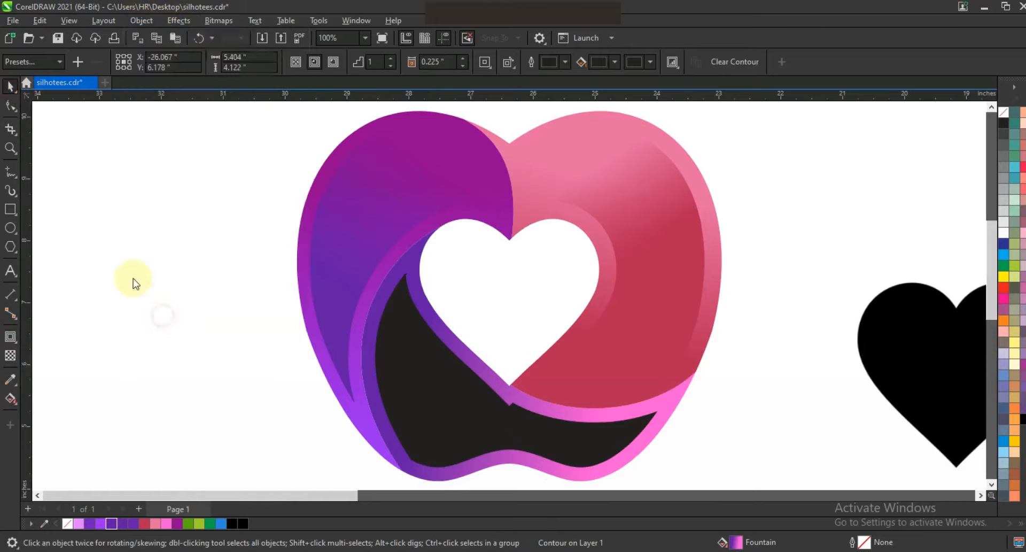
Fill the separated inner shape of the bottom piece with violet #5F1C9E.
click(475, 428)
click(127, 525)
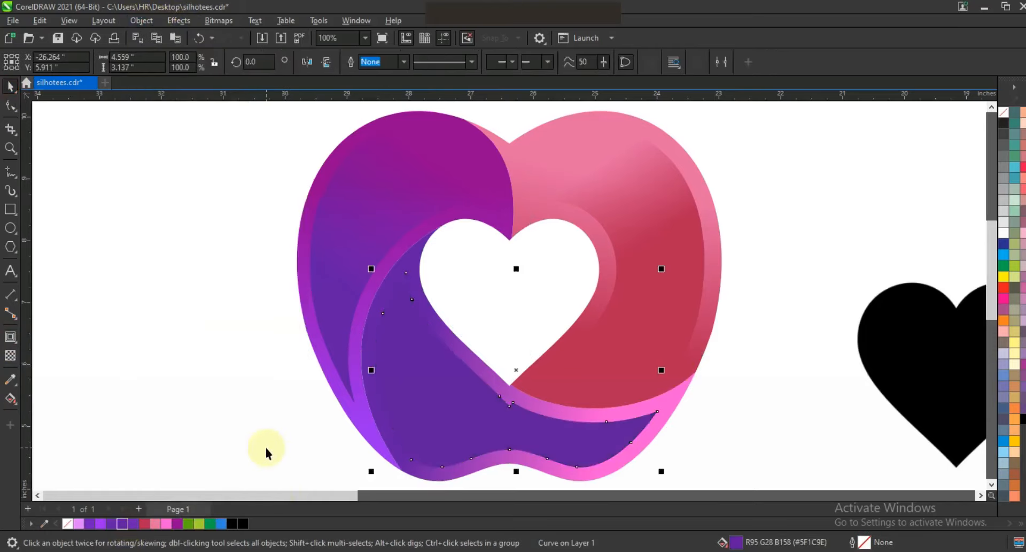
Fill the bottom piece's inner shape with violet #621BA5 and apply a fountain transparency that fades it out towards the right.
click(165, 524)
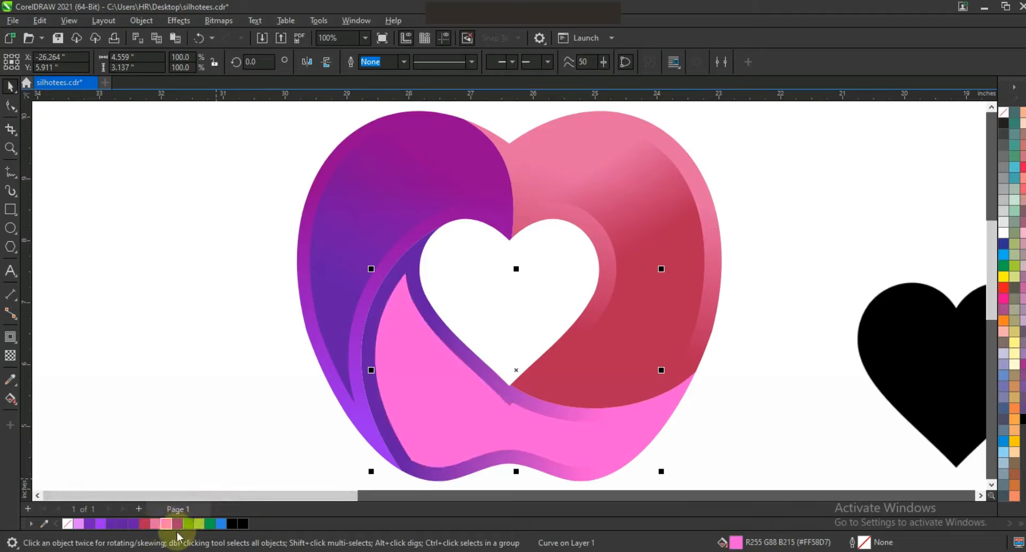
click(113, 525)
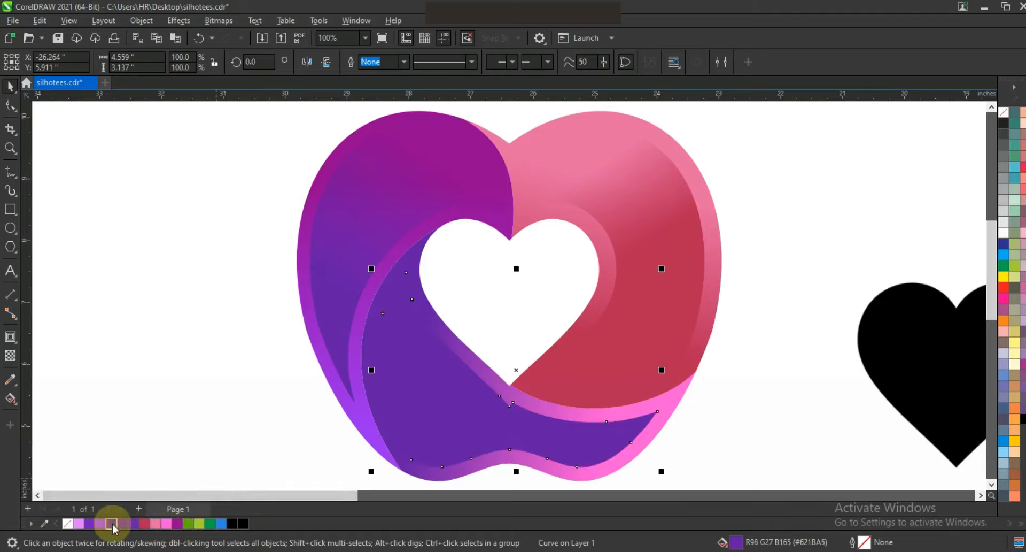
click(10, 355)
drag(458, 403, 590, 443)
drag(459, 400, 452, 395)
click(12, 88)
key(Escape)
Select all the coloured apple pieces together, remove their outlines and deselect them.
scroll(495, 262, down, 1)
drag(331, 152, 628, 382)
right_click(1005, 119)
click(660, 169)
click(655, 213)
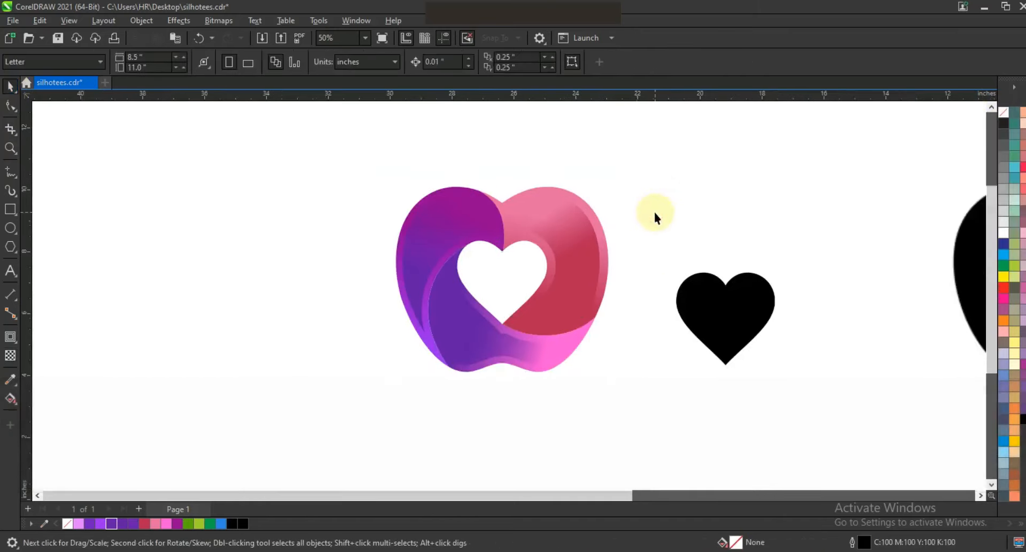
Delete the extra nodes near the heart's lower tip from the bottom piece's inner shape and deselect it.
click(511, 338)
click(11, 105)
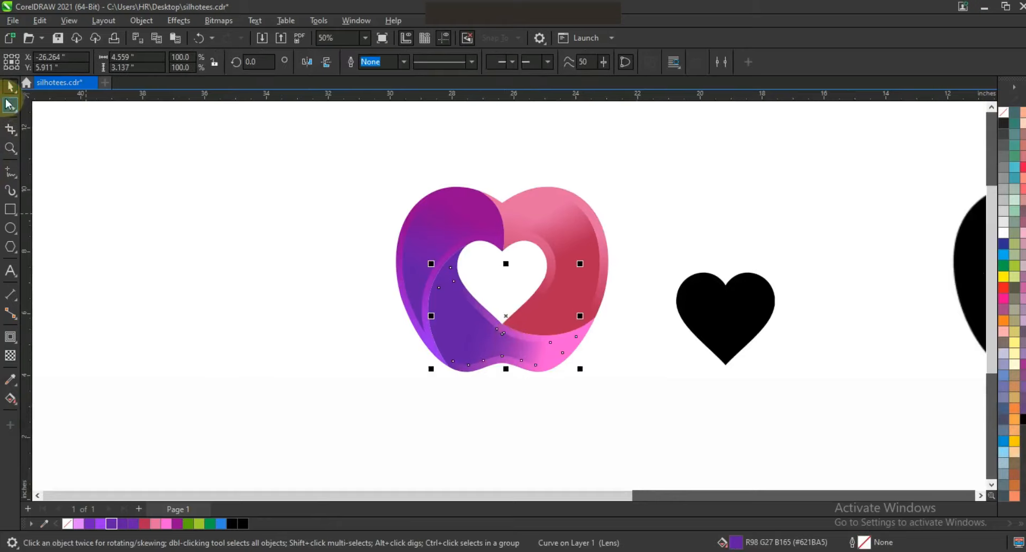
click(481, 322)
key(Delete)
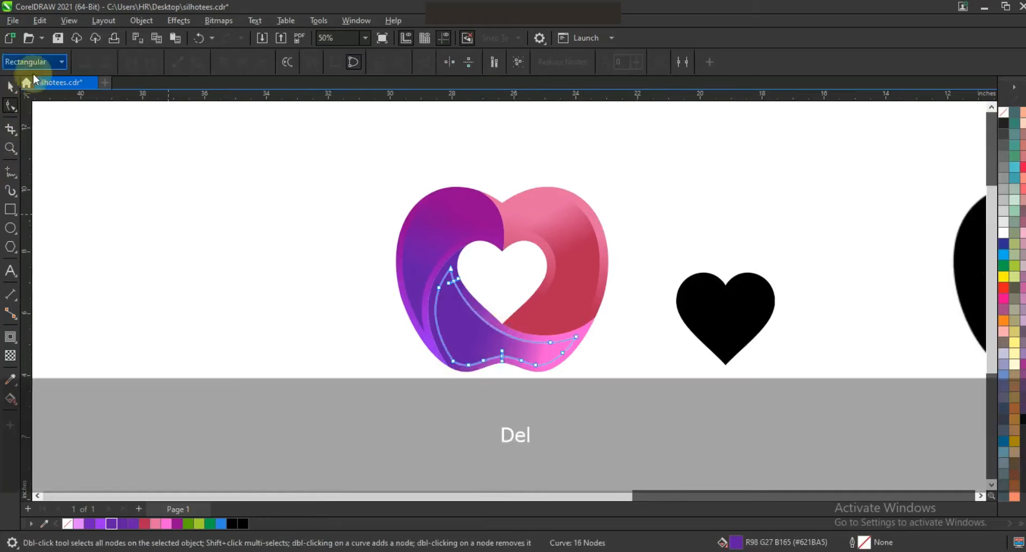
click(168, 236)
key(space)
drag(301, 161, 640, 393)
key(F3)
key(Escape)
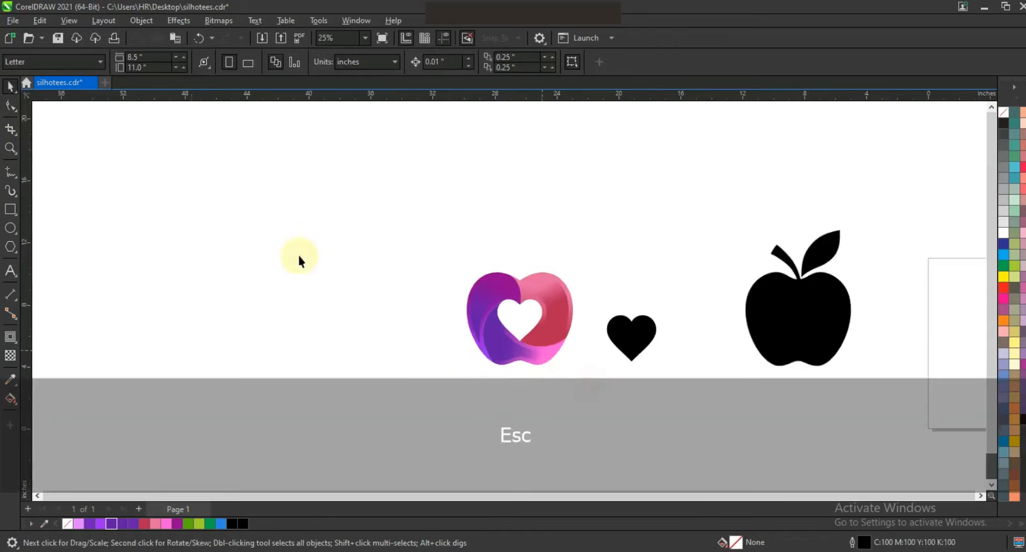
Draw a straight line over the black apple's leaf from its upper tip to its base as a closed two-node shape.
click(11, 149)
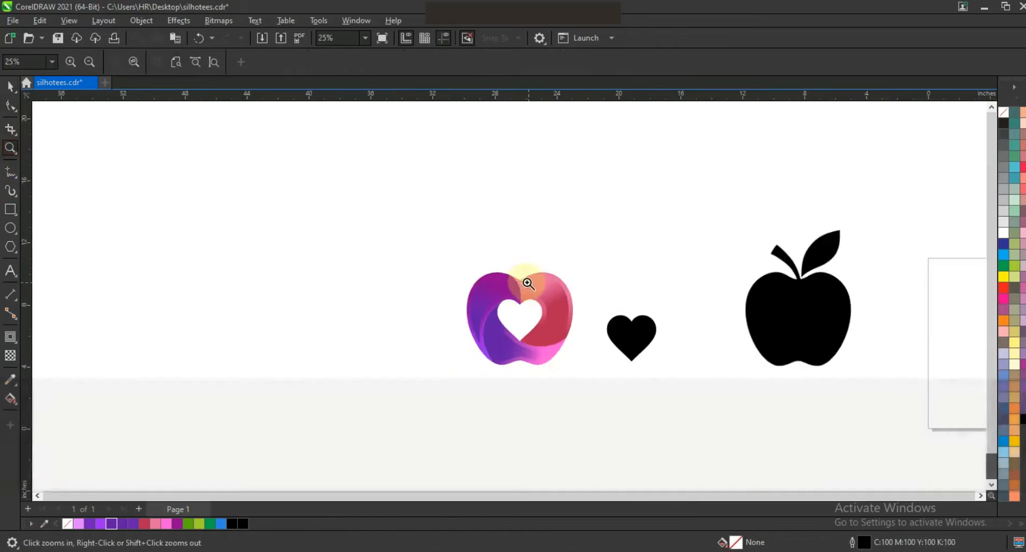
drag(611, 368, 611, 368)
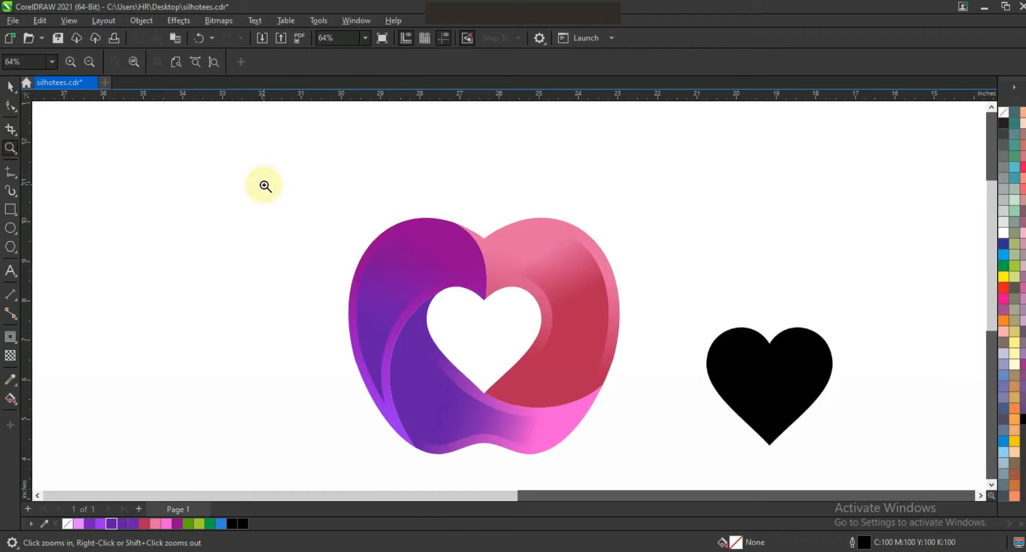
right_click(335, 198)
drag(755, 204, 877, 304)
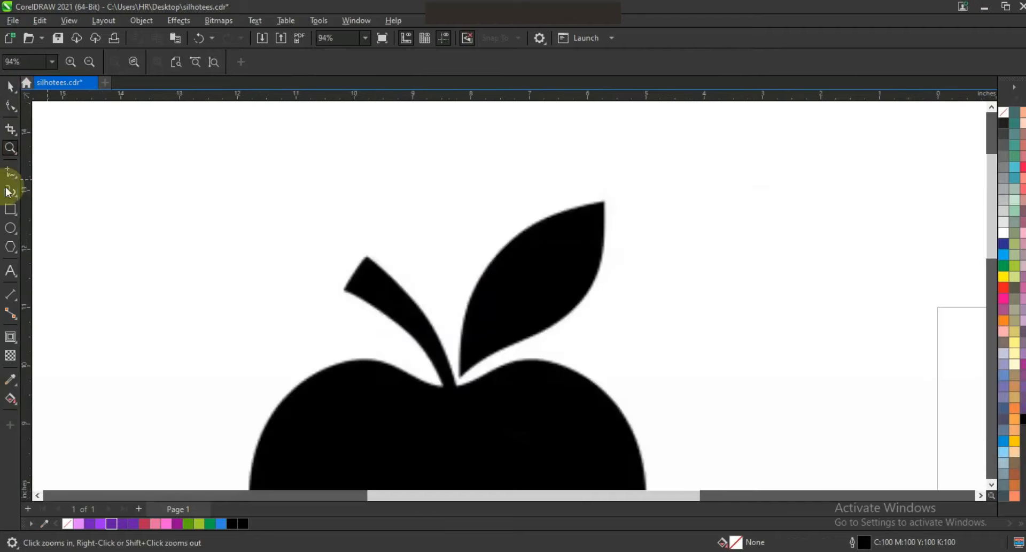
key(F5)
click(604, 202)
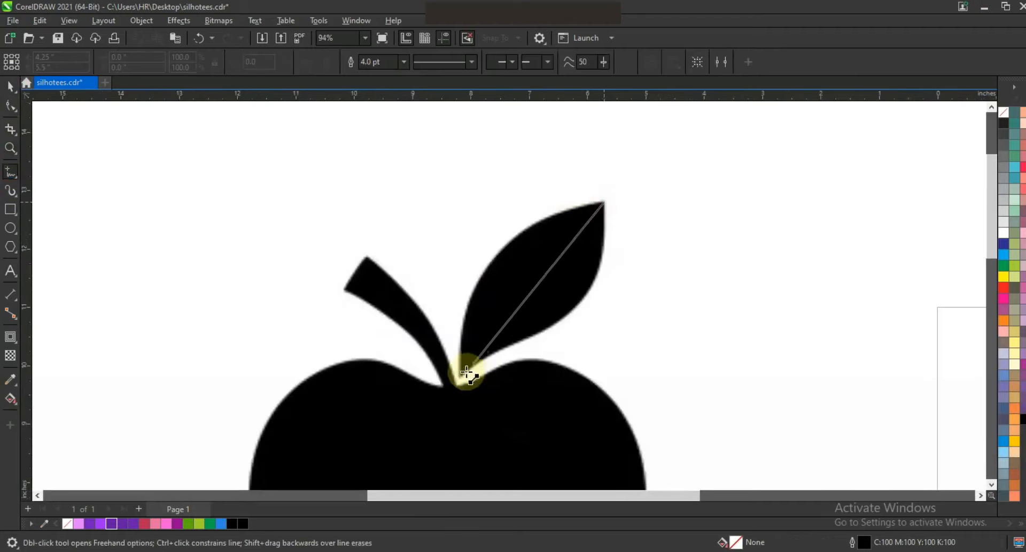
click(461, 374)
Convert the line's segments to curves and bend them to match both edges of the leaf silhouette.
click(10, 105)
drag(321, 177, 668, 405)
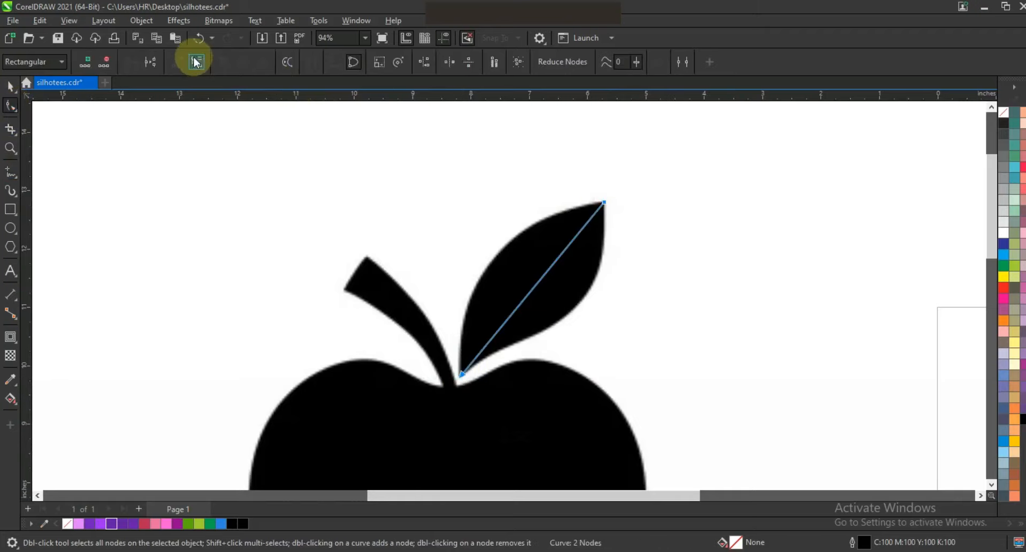
drag(527, 313, 479, 293)
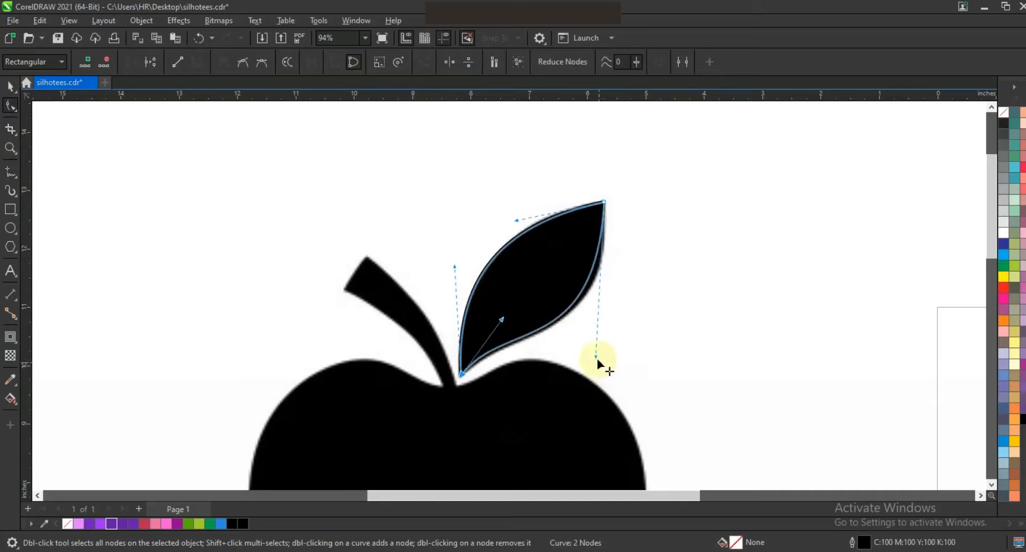
drag(597, 358, 606, 354)
Draw a dividing line through the leaf from tip to base and create its two halves as separate shapes with Smart Fill.
click(13, 176)
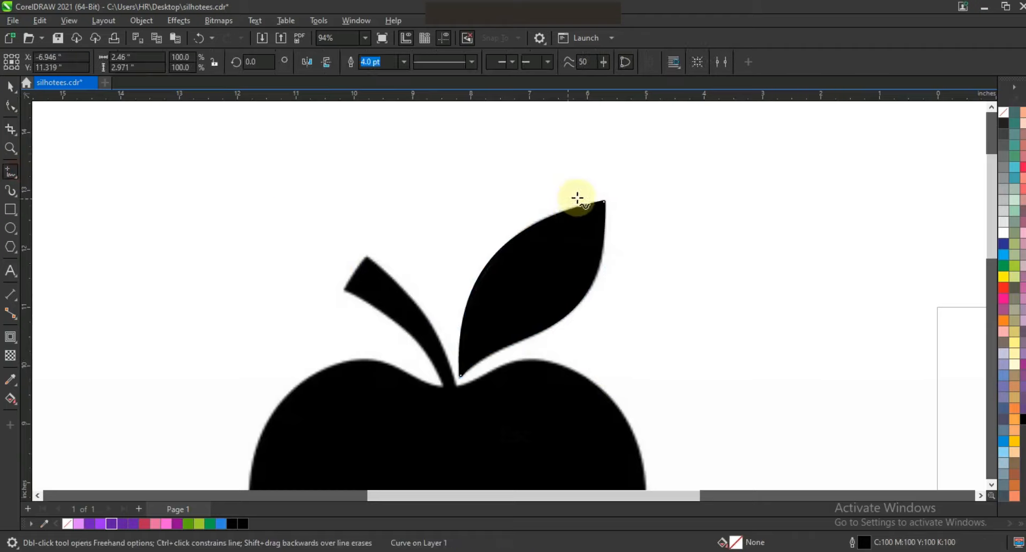
click(605, 201)
click(458, 377)
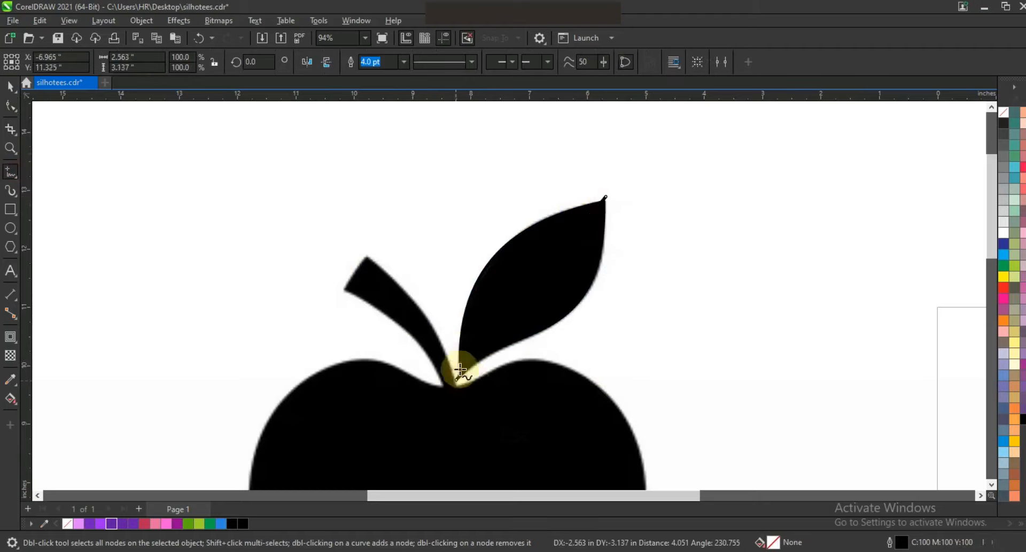
click(10, 397)
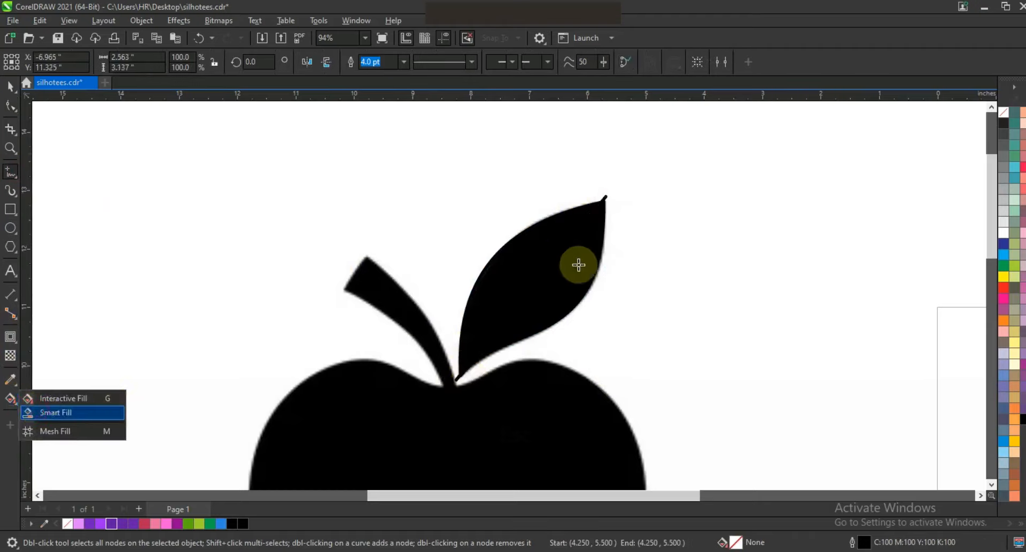
click(54, 412)
click(526, 245)
click(11, 85)
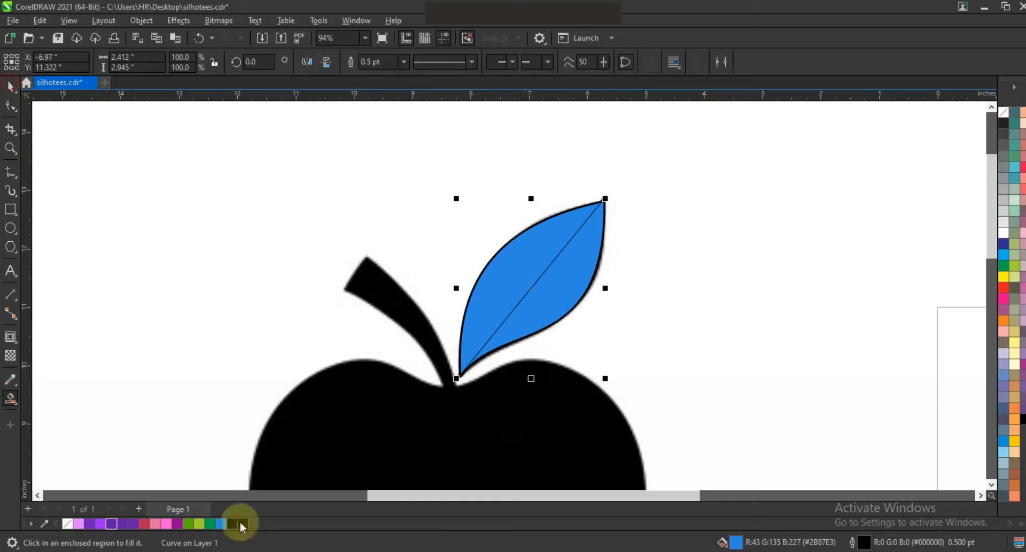
Apply a dark green to lime green fountain fill to the leaf's upper-left half, running towards the tip.
click(188, 524)
key(g)
drag(493, 315, 574, 235)
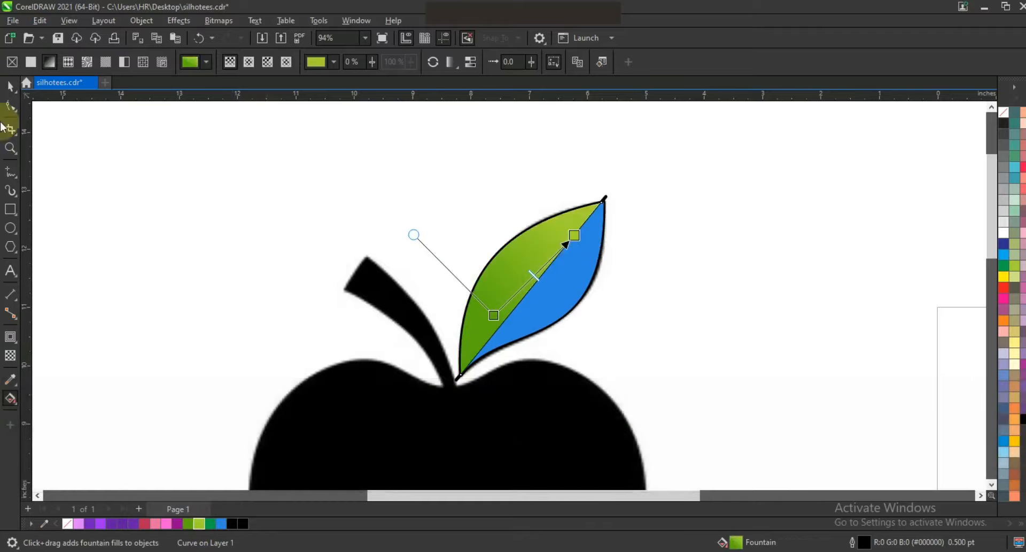
Give the leaf's lower-right half the same green fountain fill, running from its middle to the leaf tip.
click(12, 89)
key(ctrl+shift+a)
click(548, 300)
key(g)
drag(502, 308, 558, 273)
drag(576, 235, 610, 203)
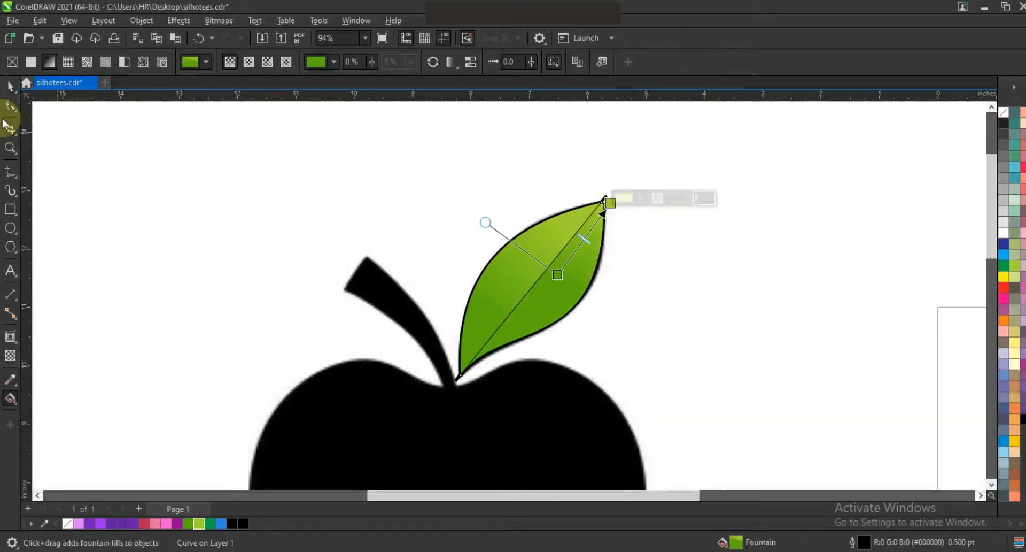
Select both leaf halves and remove their outlines.
click(11, 88)
shift+right_click(1001, 141)
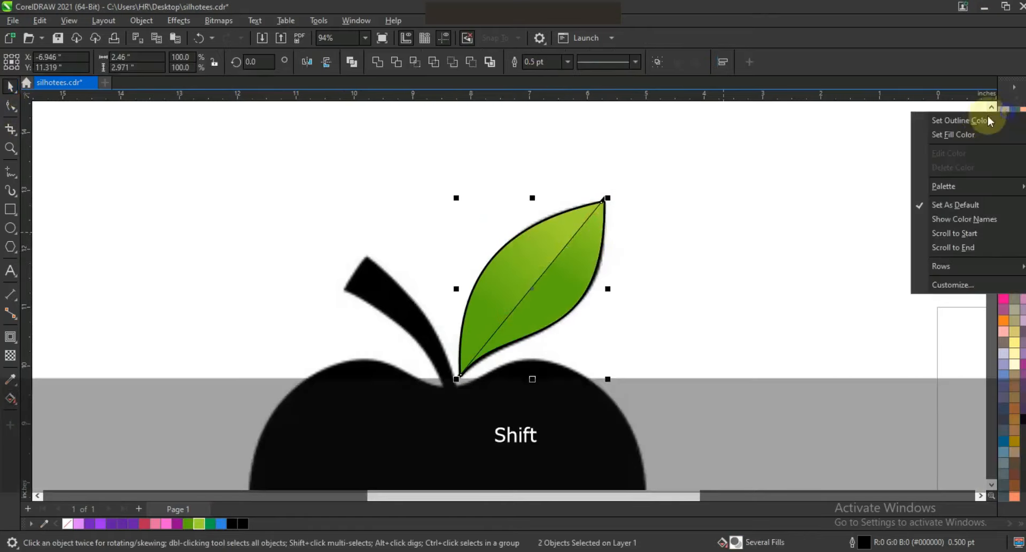
click(981, 121)
Move the green leaf onto the top of the coloured apple and scale it down to about 92.9%.
key(F3)
key(F3)
drag(820, 235, 576, 236)
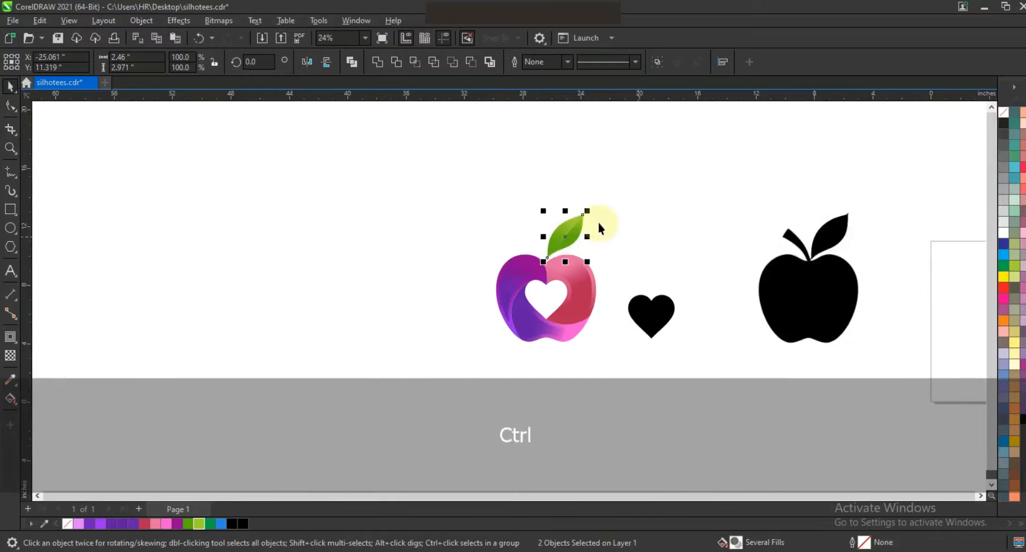
click(588, 214)
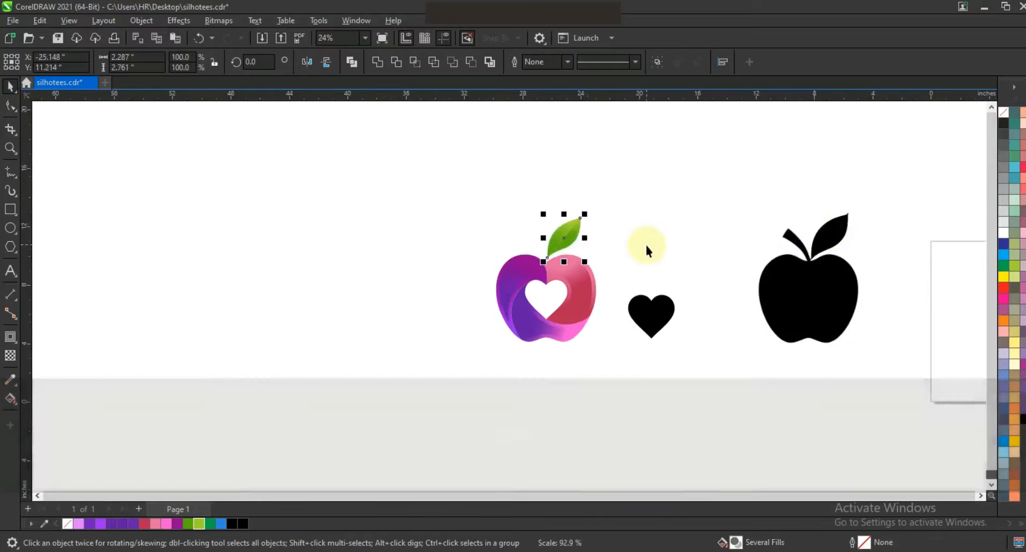
Delete the black heart and the black apple silhouette beside the logo.
click(668, 329)
key(Delete)
drag(722, 192, 914, 399)
key(Delete)
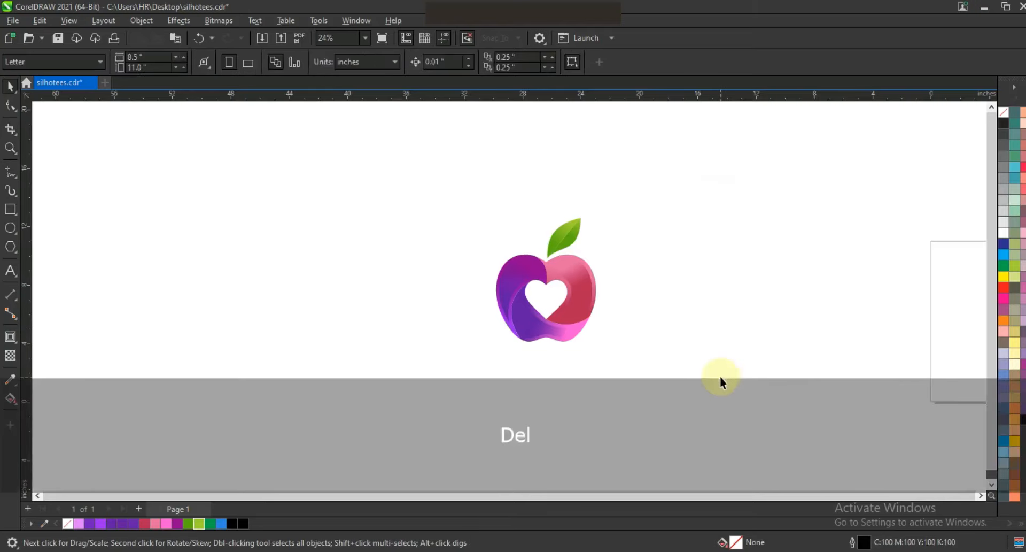
Add the text "heart apple" beside the logo and change its case to uppercase.
click(6, 151)
drag(410, 195, 668, 368)
key(F8)
key(F3)
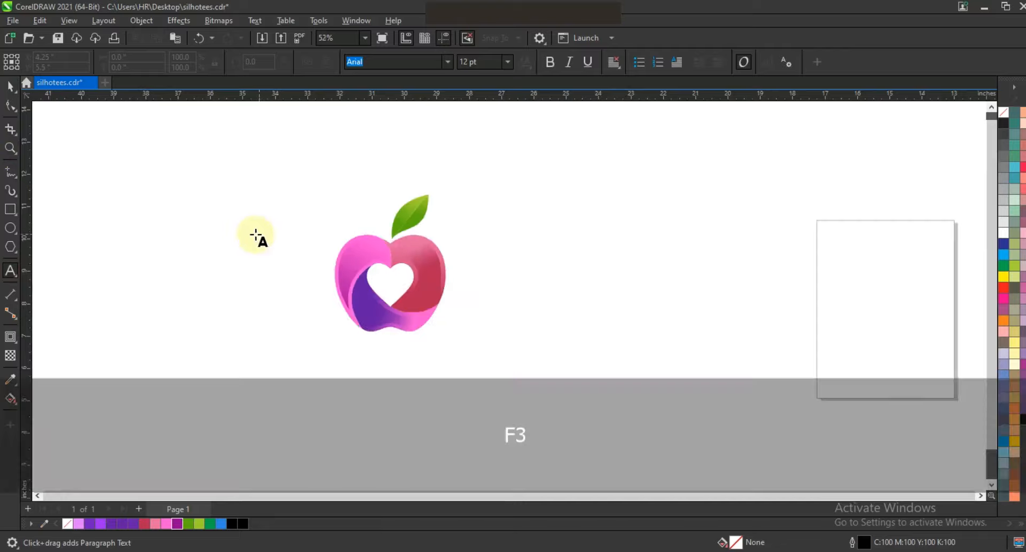
click(224, 302)
text(E)
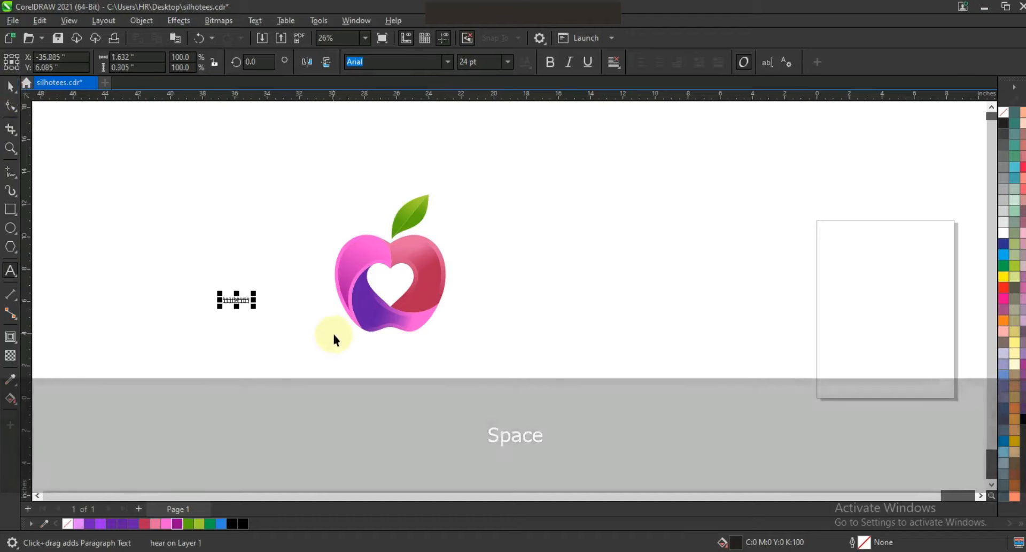
key(shift+F3)
click(496, 321)
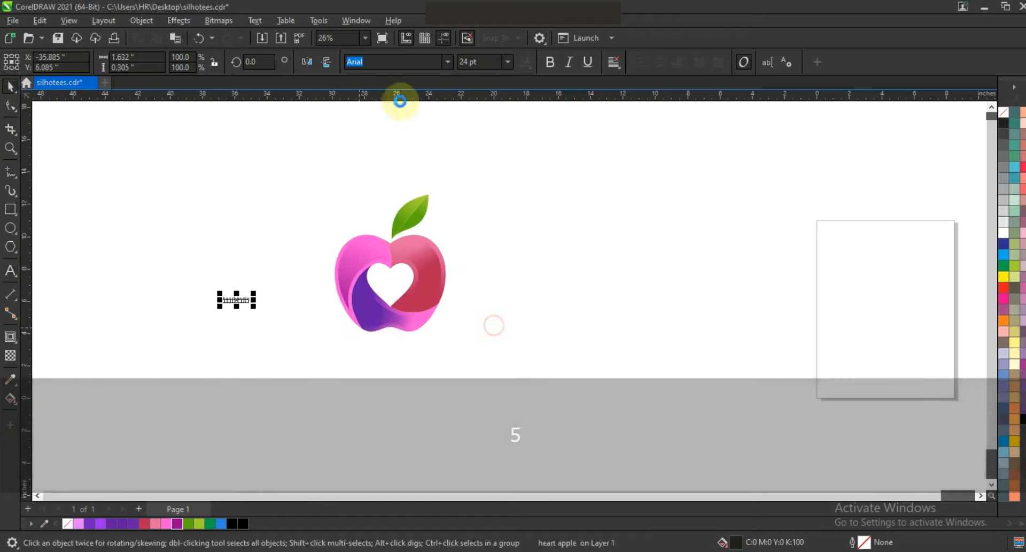
Set the text's font to CityDBol, then place it centred below the apple, enlarged to about 10.7 in wide.
click(445, 62)
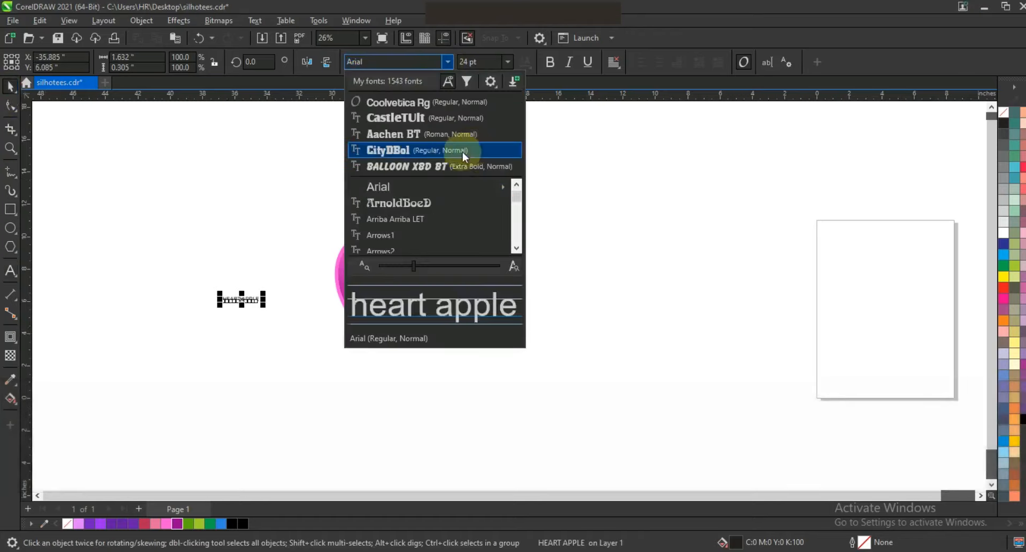
click(228, 317)
drag(359, 350, 485, 377)
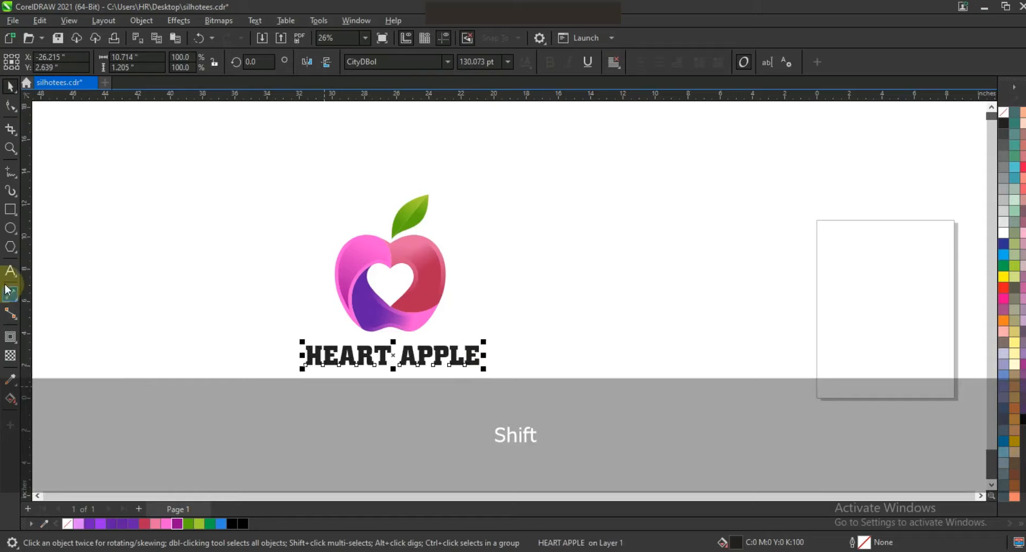
Colour the word HEART pink #FF58D7 and scale the whole text down to about 84.1%.
drag(392, 351, 300, 352)
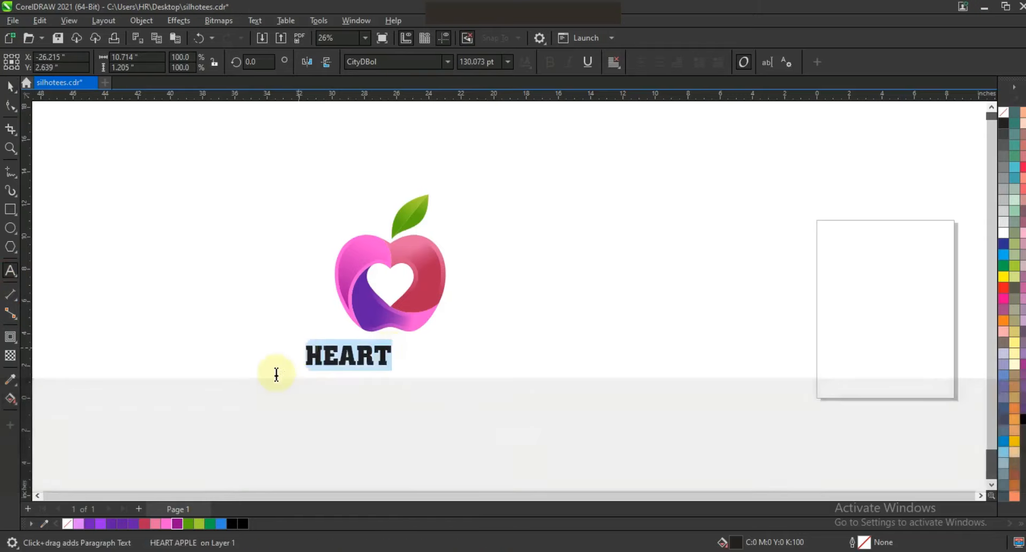
click(168, 524)
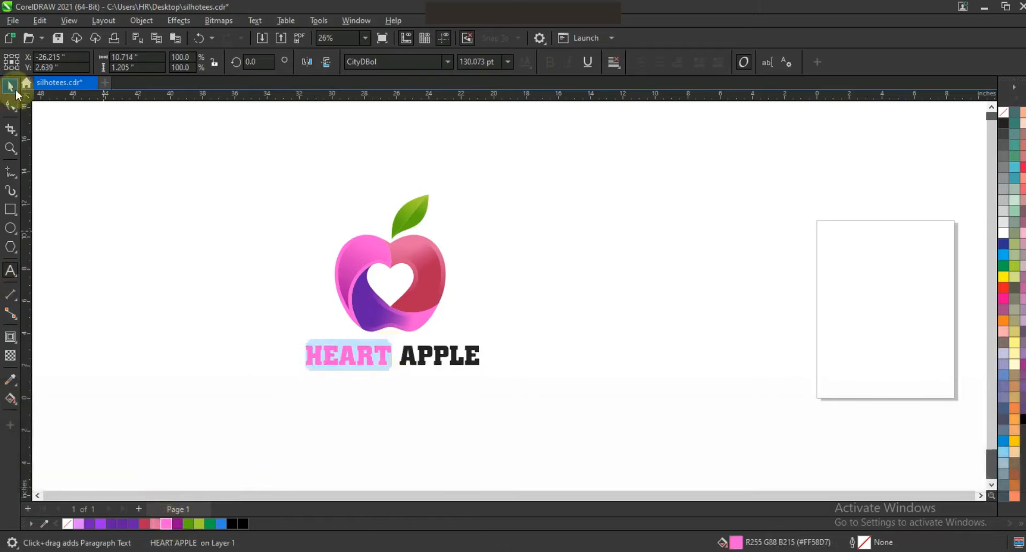
click(10, 86)
drag(485, 375, 474, 366)
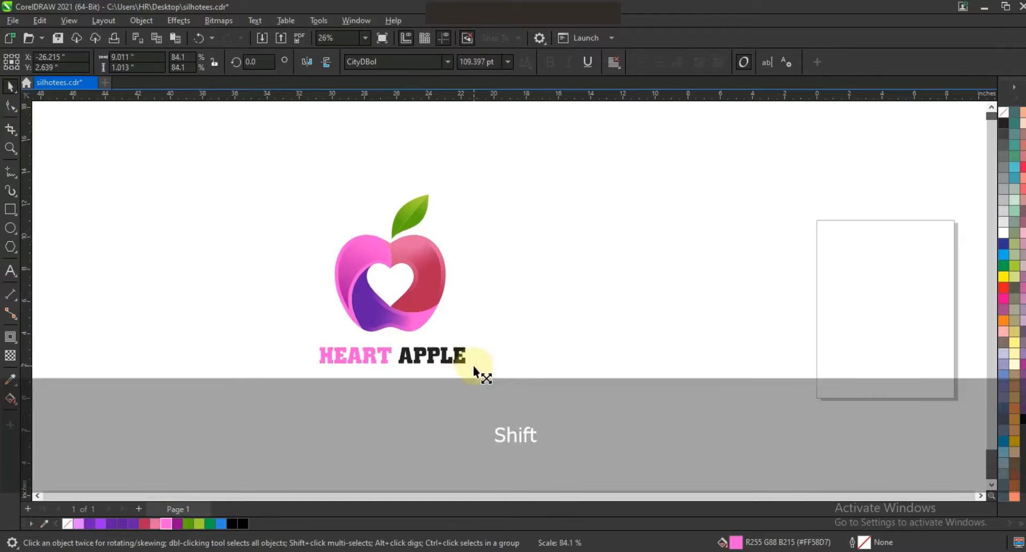
Colour the word APPLE with the leaf's dark green.
click(10, 273)
click(470, 352)
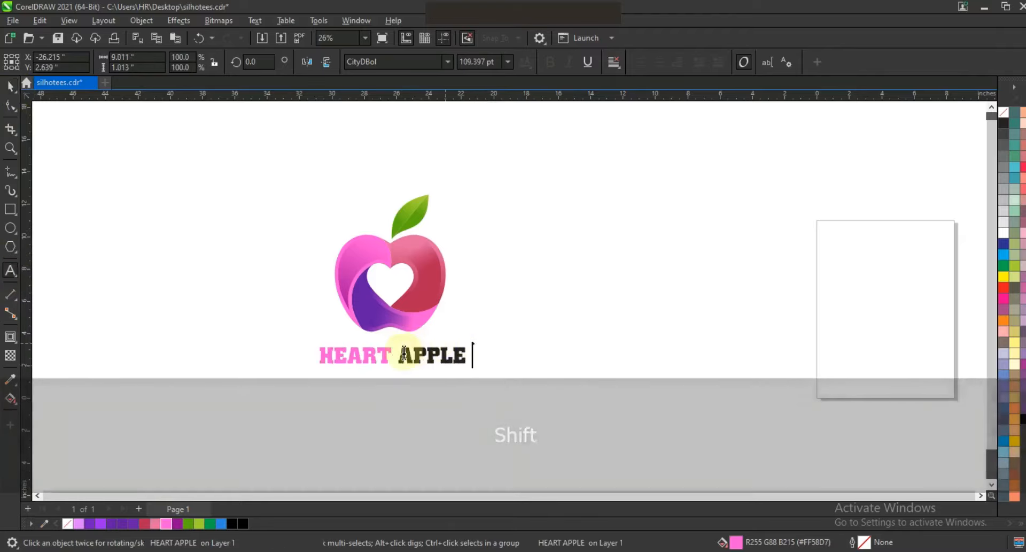
double_click(458, 352)
click(189, 525)
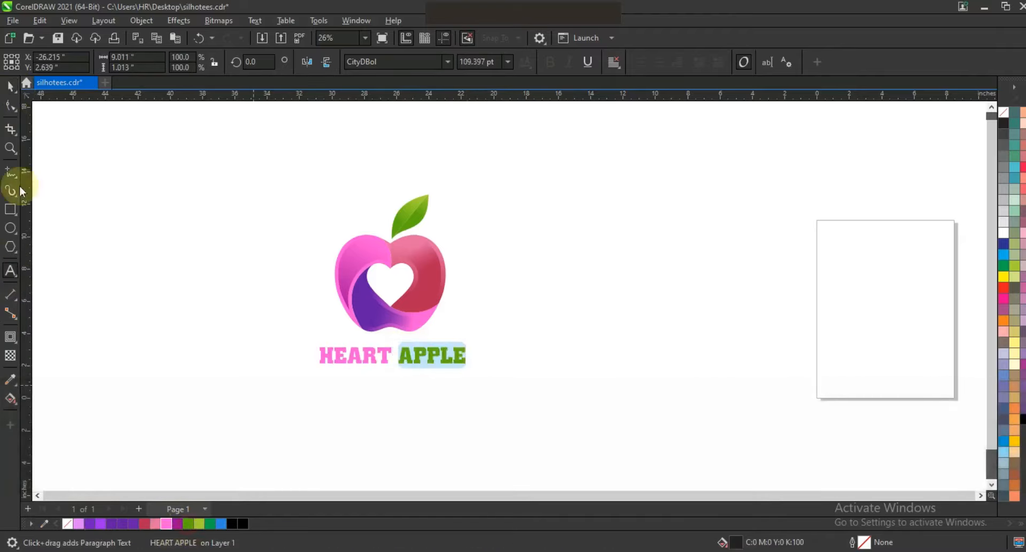
Shrink the text slightly below the apple, deselect it and preview the whole logo in full screen.
click(10, 86)
drag(471, 369, 428, 357)
click(516, 374)
key(F4)
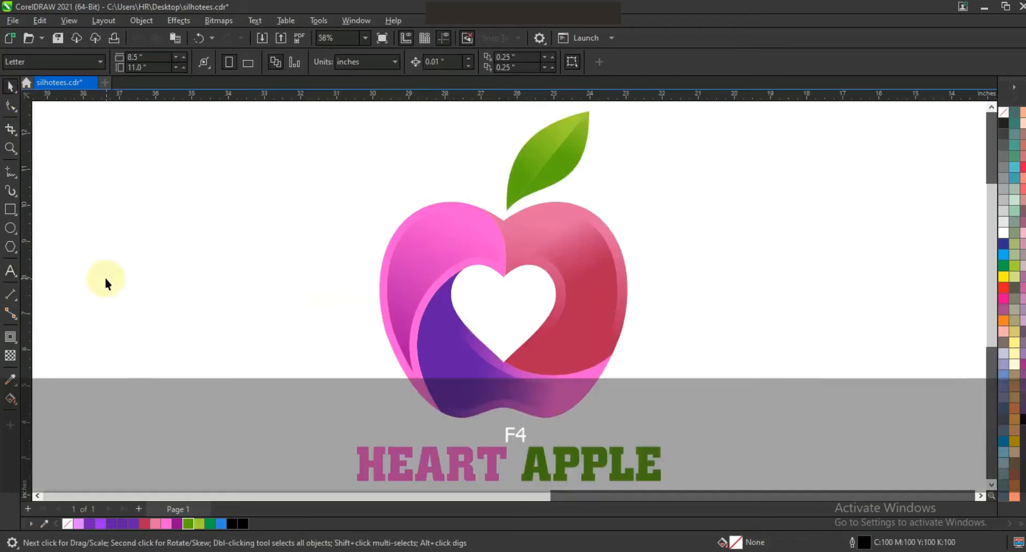
key(F9)
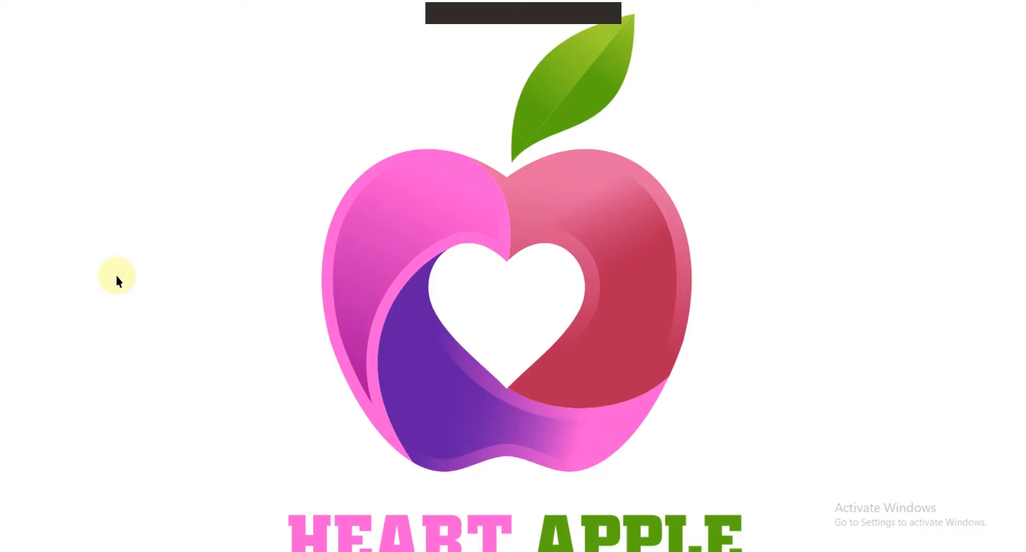